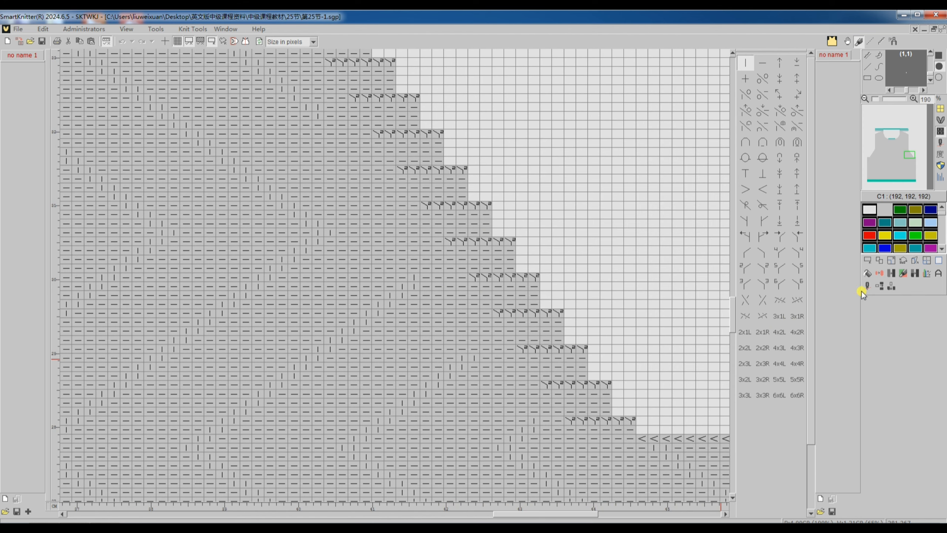
Step: Translate the body panel pattern to knitting machine code using its existing settings and bring up the code for the shaped section
{"action": "left_click", "coordinate": [867, 287]}
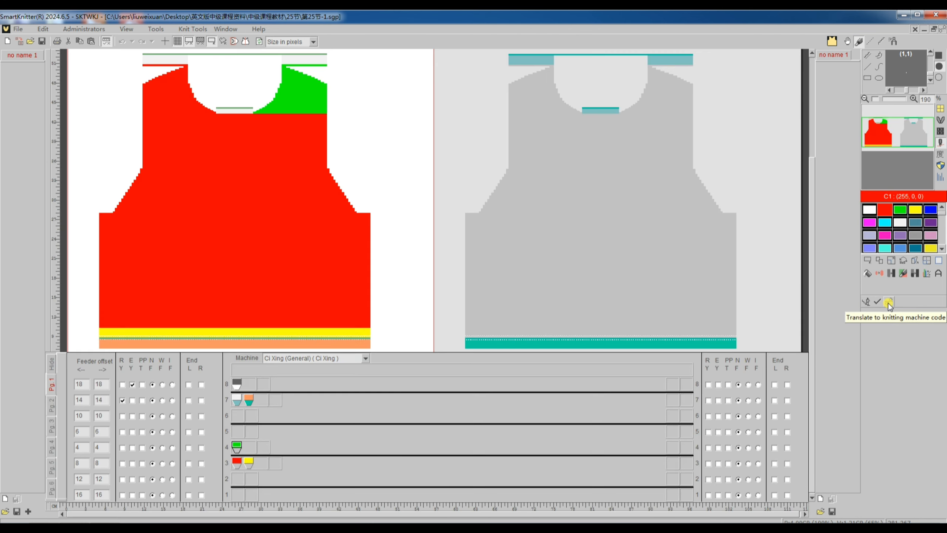
{"action": "left_click", "coordinate": [889, 302]}
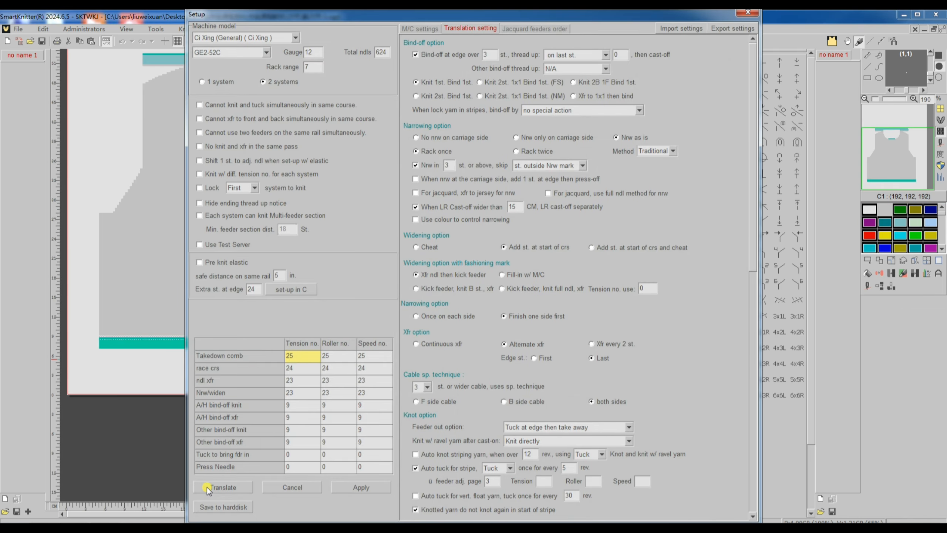
{"action": "left_click", "coordinate": [223, 487]}
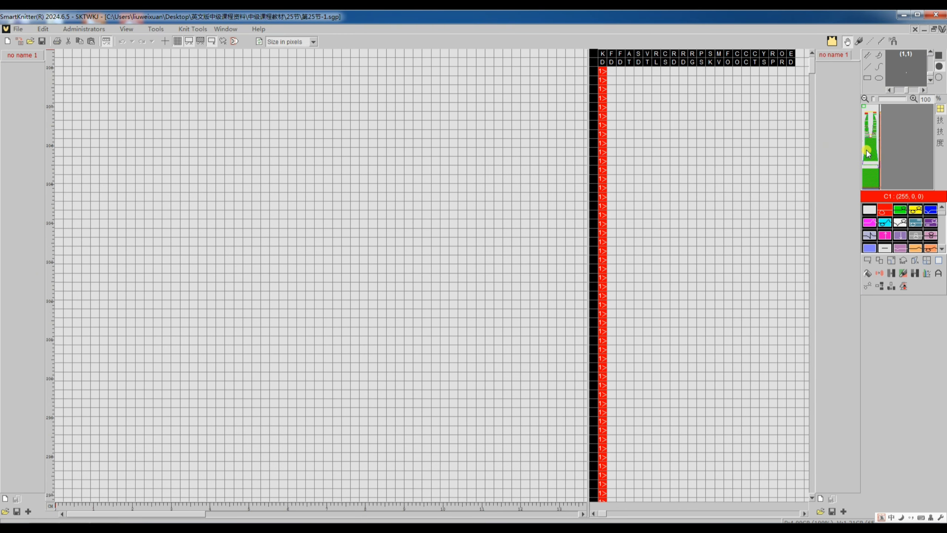
{"action": "left_click", "coordinate": [867, 151]}
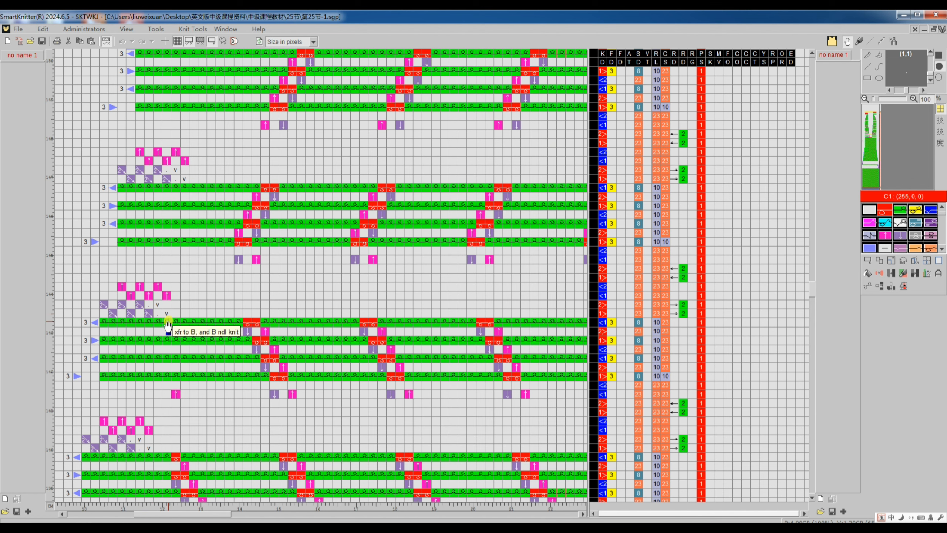
Step: Return to the body panel pattern and translate it again with the narrowing method set to Reverse
{"action": "key", "text": "Tab"}
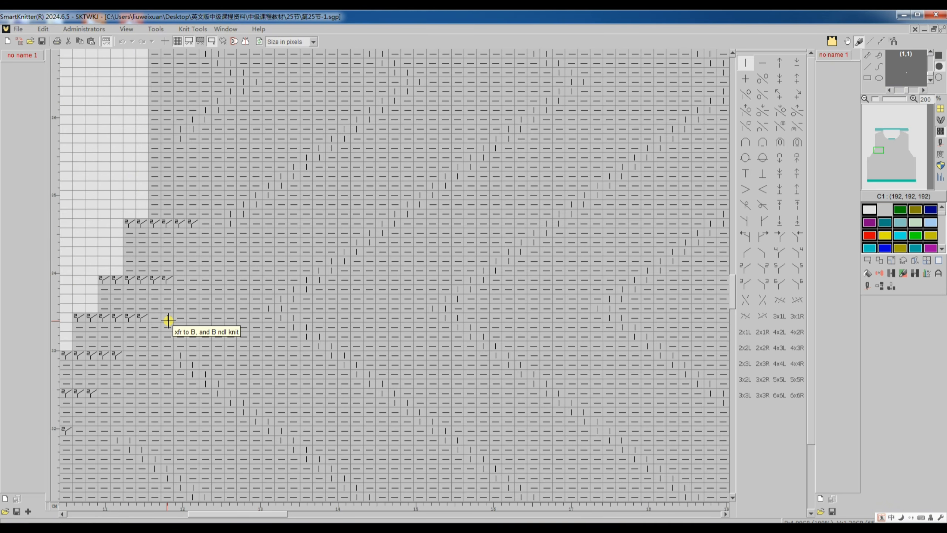
{"action": "left_click", "coordinate": [867, 287]}
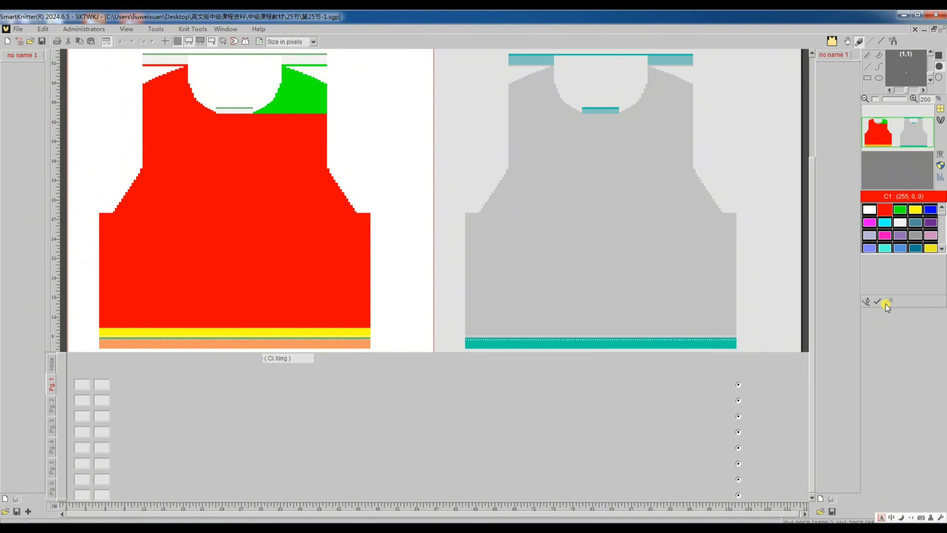
{"action": "left_click", "coordinate": [886, 303]}
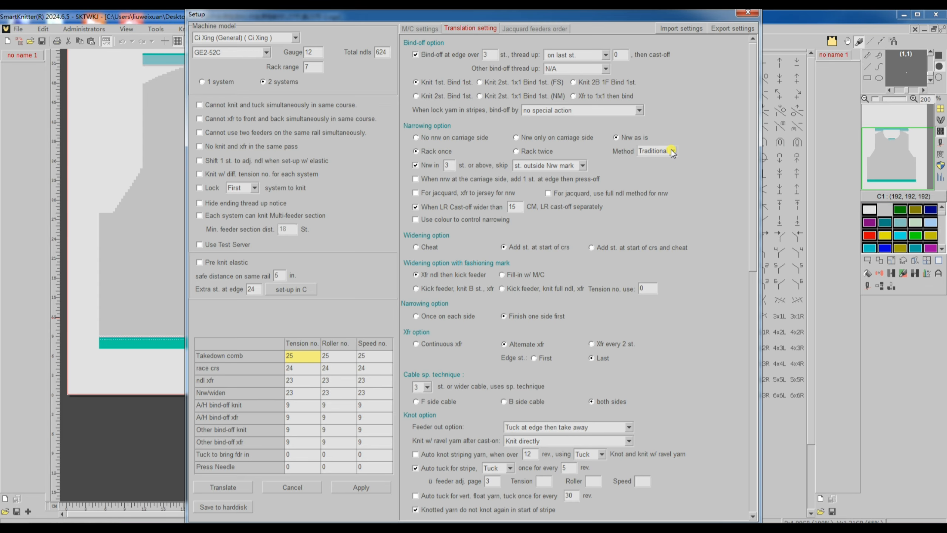
{"action": "left_click", "coordinate": [672, 151]}
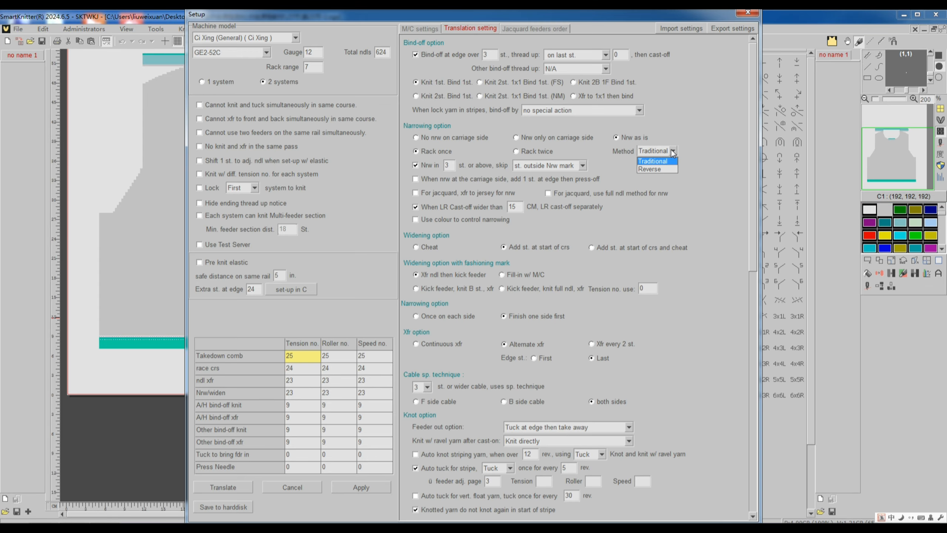
{"action": "left_click", "coordinate": [667, 170]}
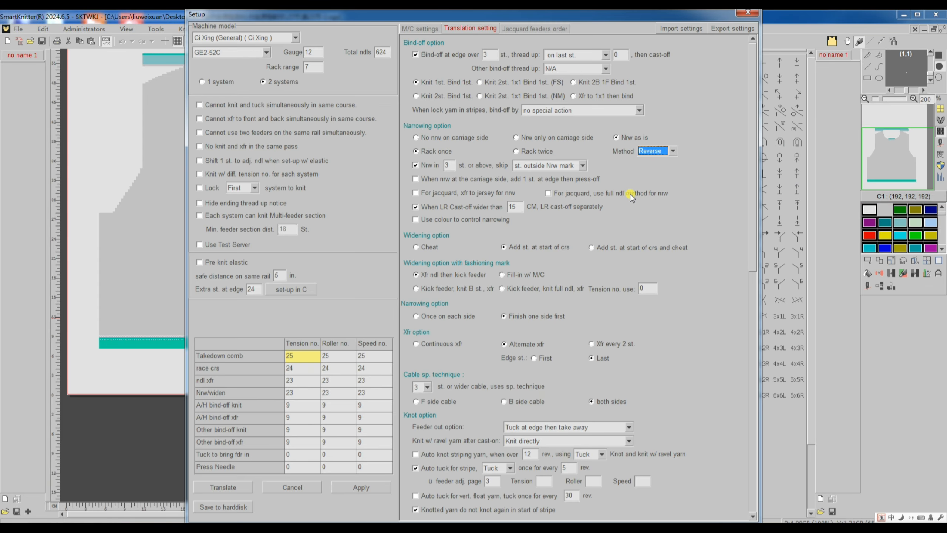
{"action": "left_click", "coordinate": [238, 487]}
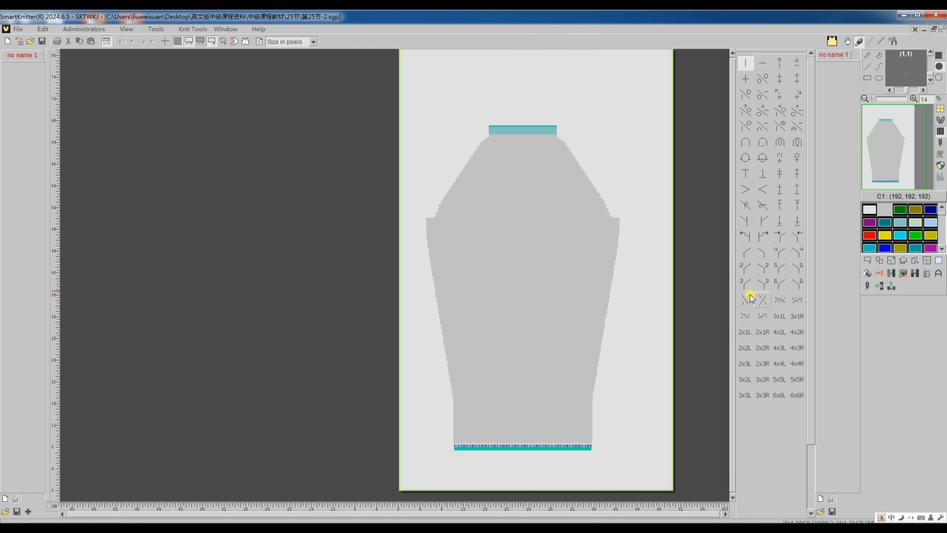
Step: Translate the 第25节-2 sleeve pattern to knitting machine code with its existing settings and inspect the narrowing on both edges
{"action": "scroll", "coordinate": [529, 246], "scroll_direction": "up", "scroll_amount": 3}
{"action": "scroll", "coordinate": [414, 247], "scroll_direction": "up", "scroll_amount": 5}
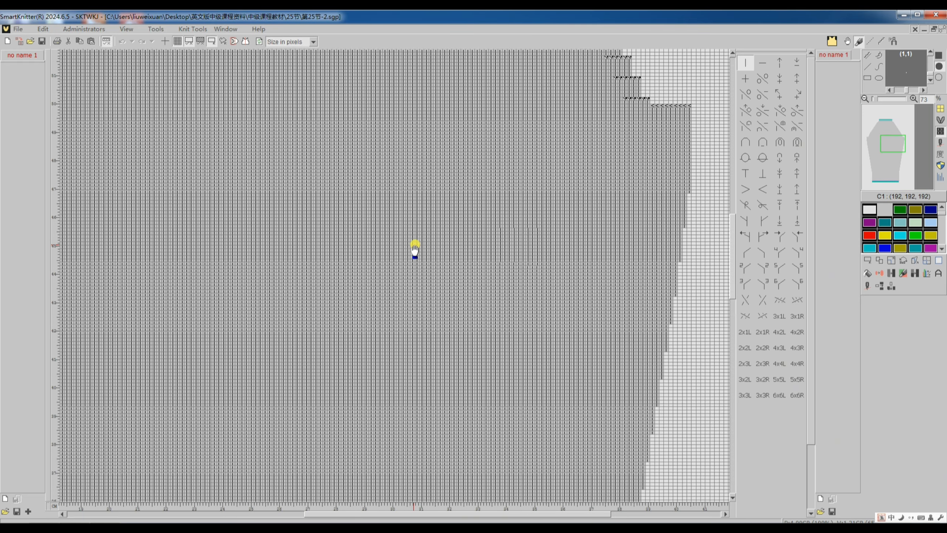
{"action": "left_click", "coordinate": [865, 287]}
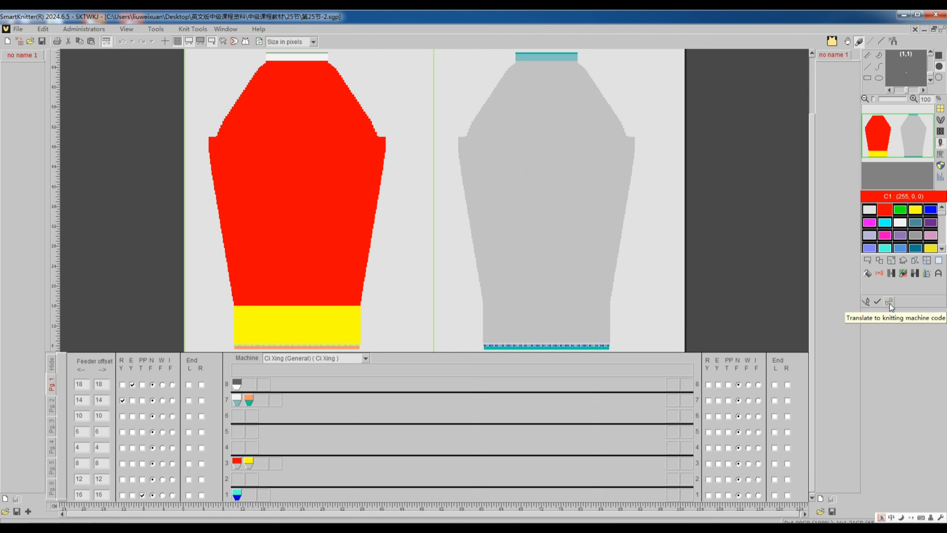
{"action": "left_click", "coordinate": [890, 302]}
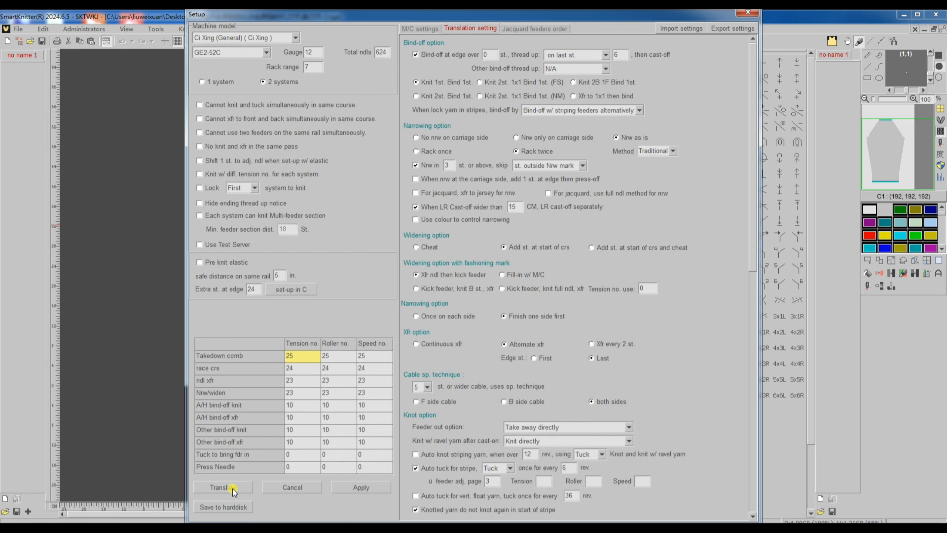
{"action": "left_click", "coordinate": [233, 487]}
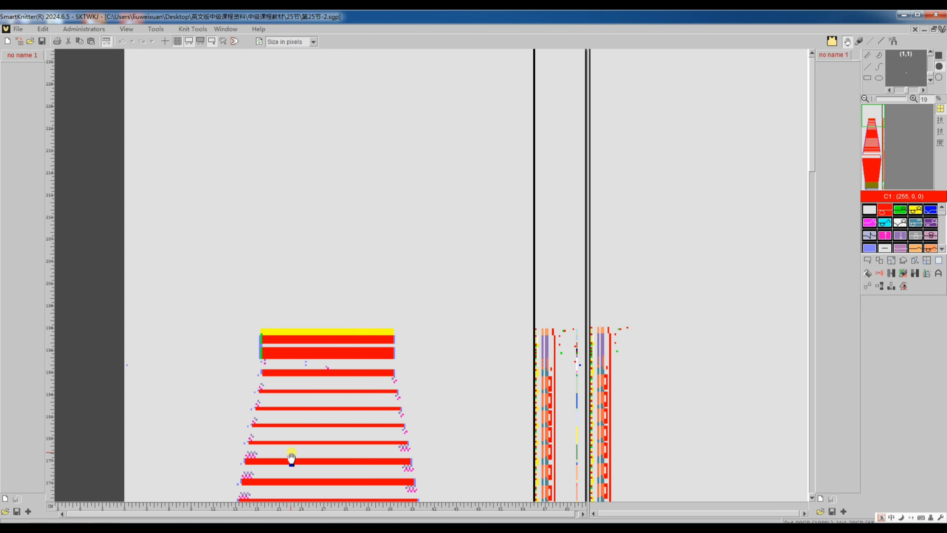
{"action": "scroll", "coordinate": [291, 453], "scroll_direction": "up", "scroll_amount": 2}
{"action": "scroll", "coordinate": [293, 451], "scroll_direction": "down", "scroll_amount": 1}
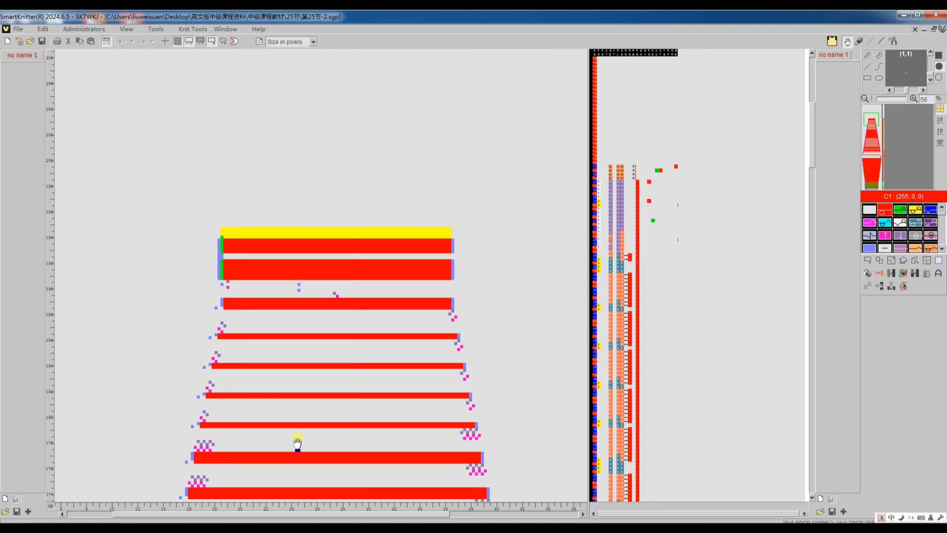
{"action": "scroll", "coordinate": [298, 442], "scroll_direction": "down", "scroll_amount": 3}
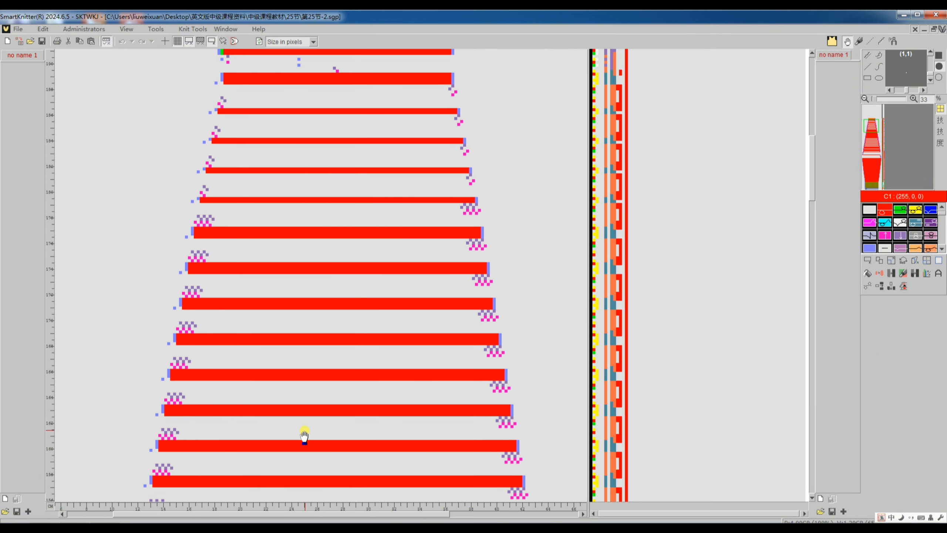
{"action": "scroll", "coordinate": [305, 421], "scroll_direction": "up", "scroll_amount": 1}
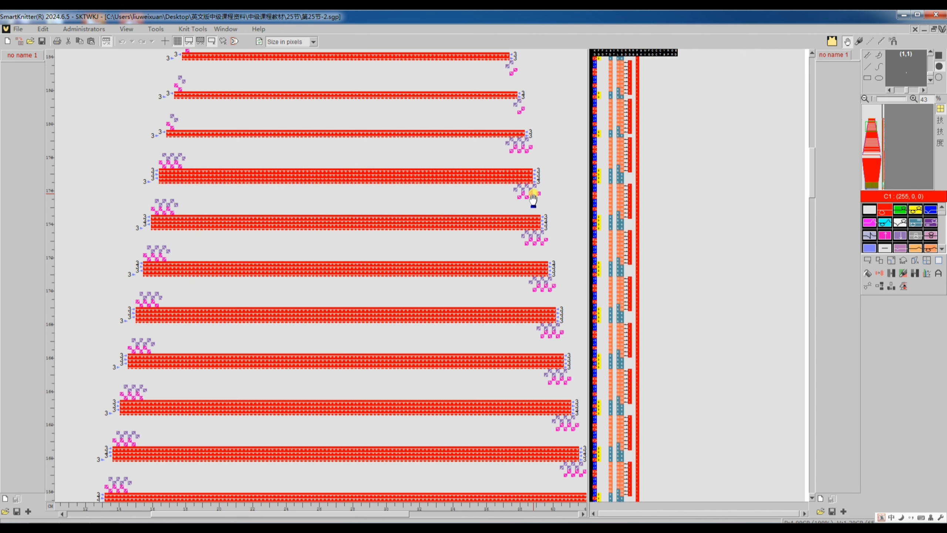
Step: Return to the sleeve pattern, turn off separate left/right cast-off above 15 CM, and translate it again
{"action": "key", "text": "Tab"}
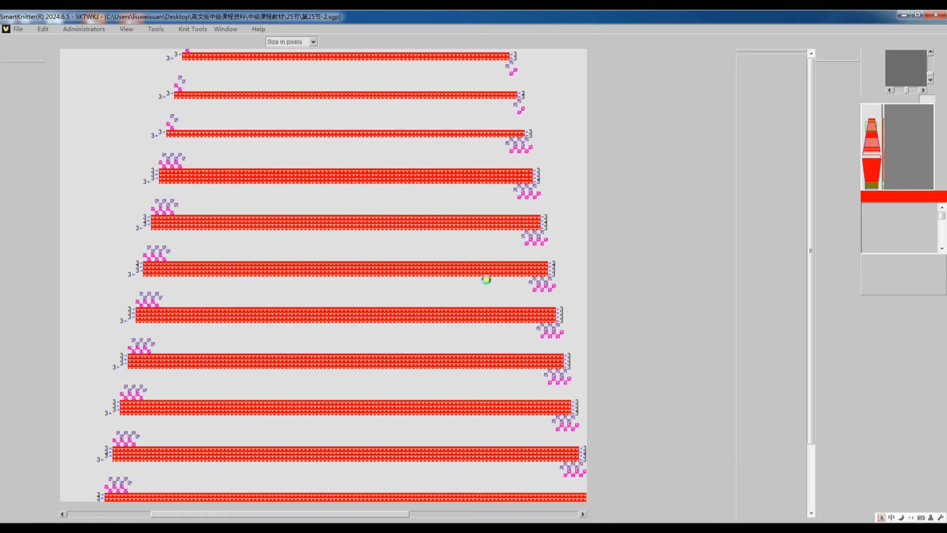
{"action": "left_click", "coordinate": [865, 288]}
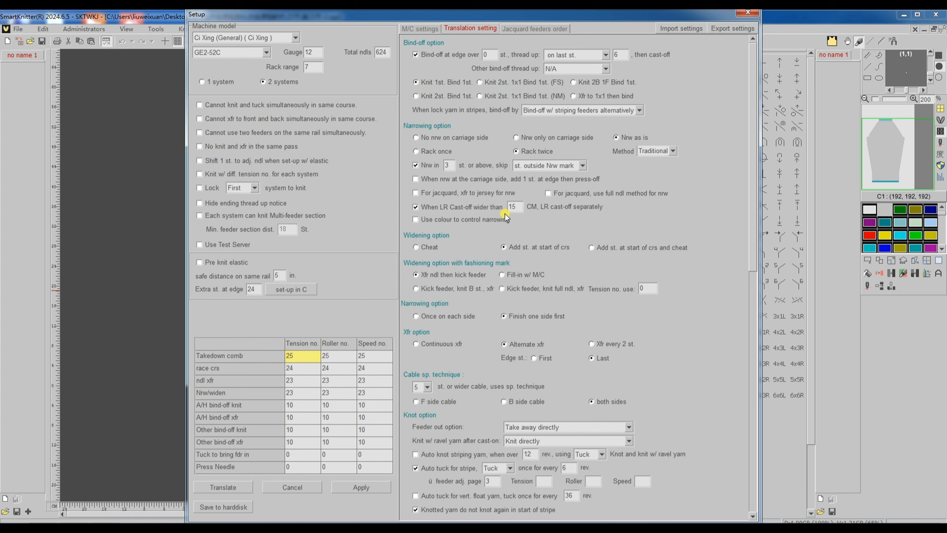
{"action": "left_click", "coordinate": [443, 209]}
{"action": "left_click", "coordinate": [222, 487]}
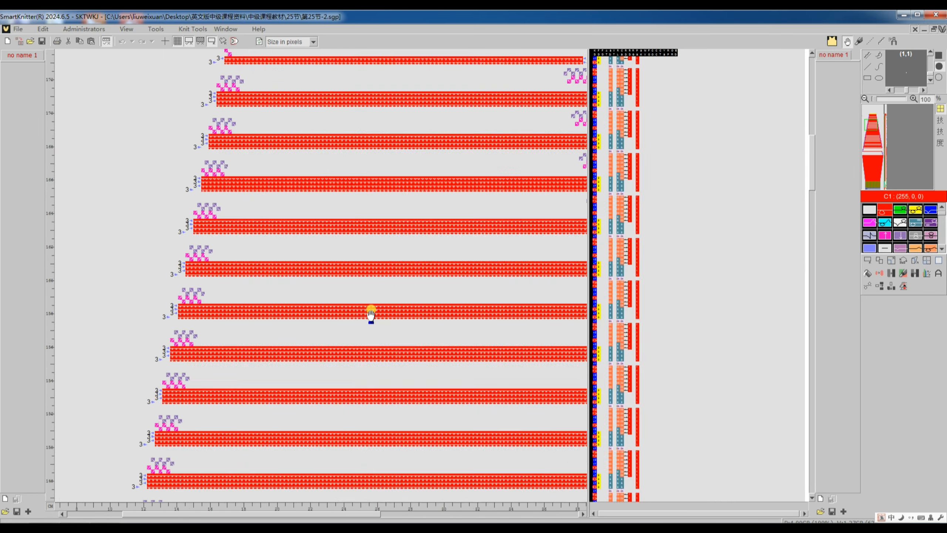
Step: Examine the retranslated sleeve code, comparing the narrowing rows on its left and right edges
{"action": "scroll", "coordinate": [370, 311], "scroll_direction": "down", "scroll_amount": 1}
{"action": "scroll", "coordinate": [503, 243], "scroll_direction": "up", "scroll_amount": 1}
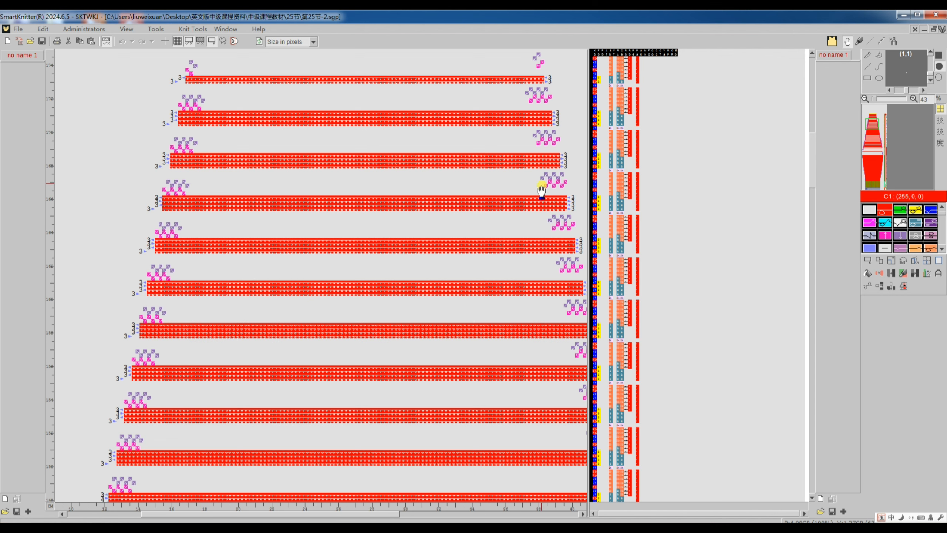
{"action": "scroll", "coordinate": [263, 179], "scroll_direction": "left", "scroll_amount": 1}
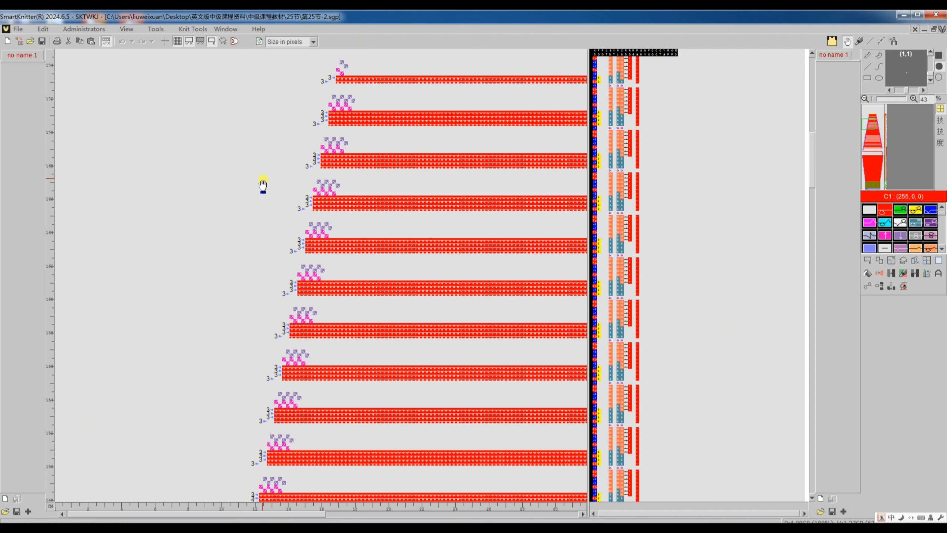
{"action": "scroll", "coordinate": [305, 176], "scroll_direction": "right", "scroll_amount": 1}
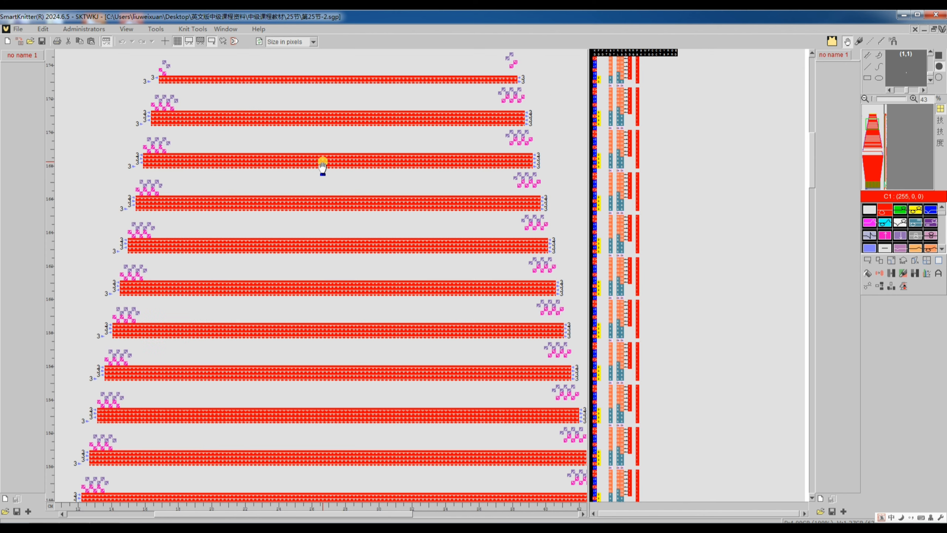
{"action": "scroll", "coordinate": [321, 165], "scroll_direction": "up", "scroll_amount": 1}
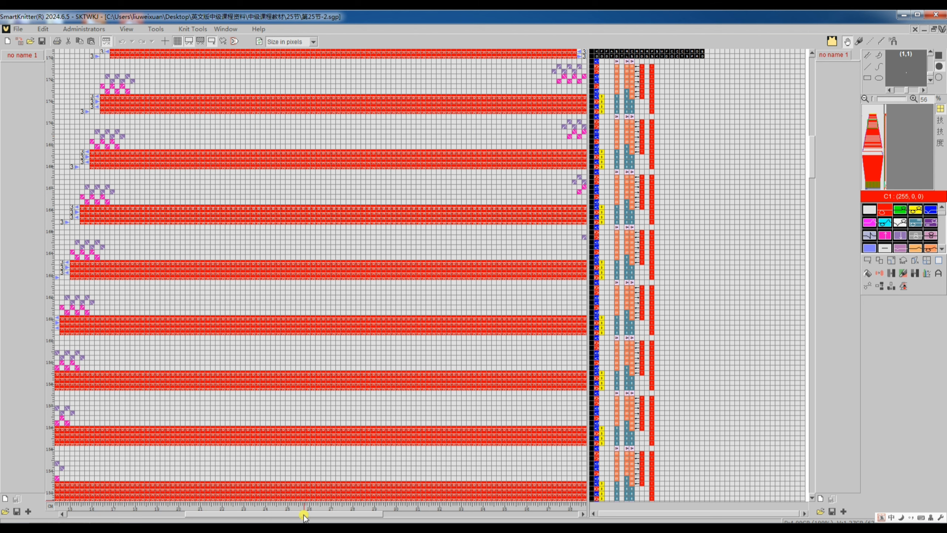
{"action": "left_click_drag", "start_coordinate": [304, 515], "coordinate": [309, 516]}
{"action": "scroll", "coordinate": [377, 462], "scroll_direction": "up", "scroll_amount": 1}
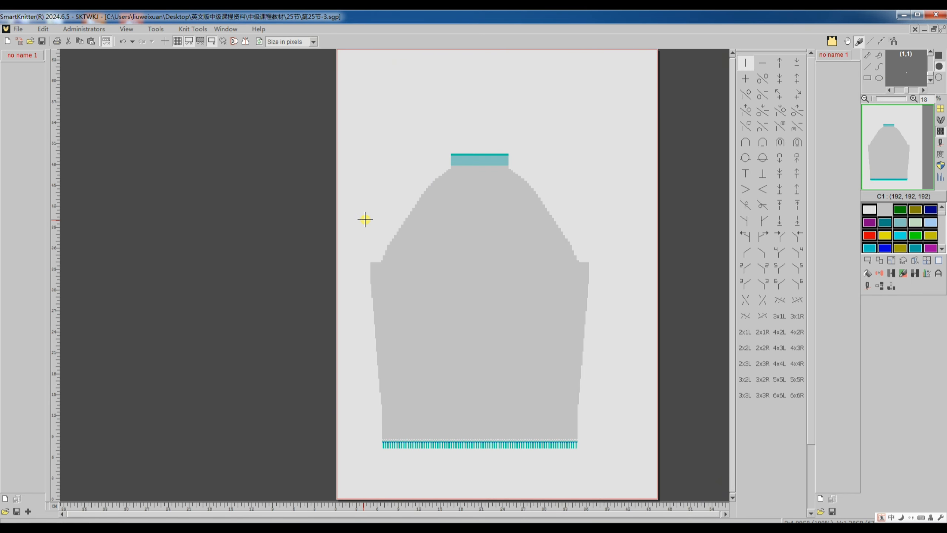
Step: Translate the 第25节-3 pattern to knitting machine code with its existing settings and inspect the narrowing rows along the left edge
{"action": "scroll", "coordinate": [366, 223], "scroll_direction": "up", "scroll_amount": 3}
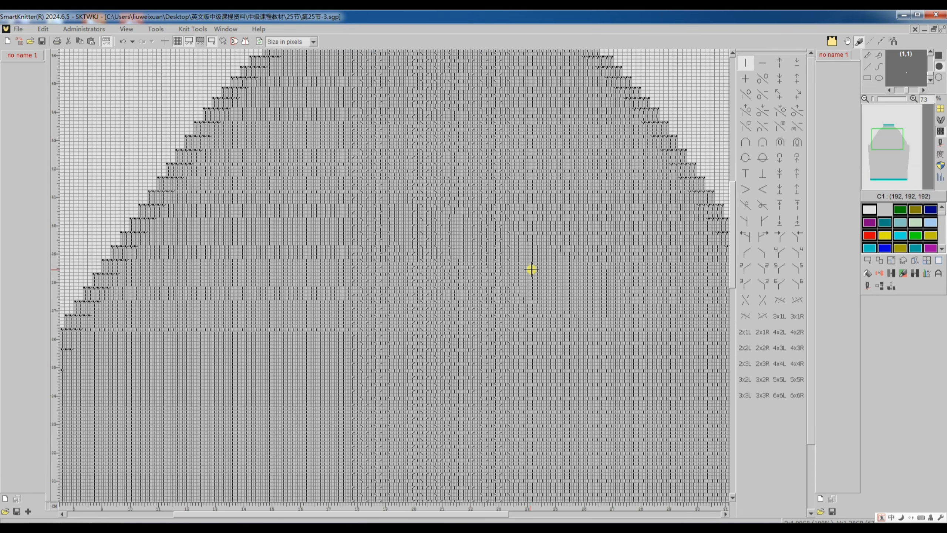
{"action": "scroll", "coordinate": [530, 269], "scroll_direction": "up", "scroll_amount": 1}
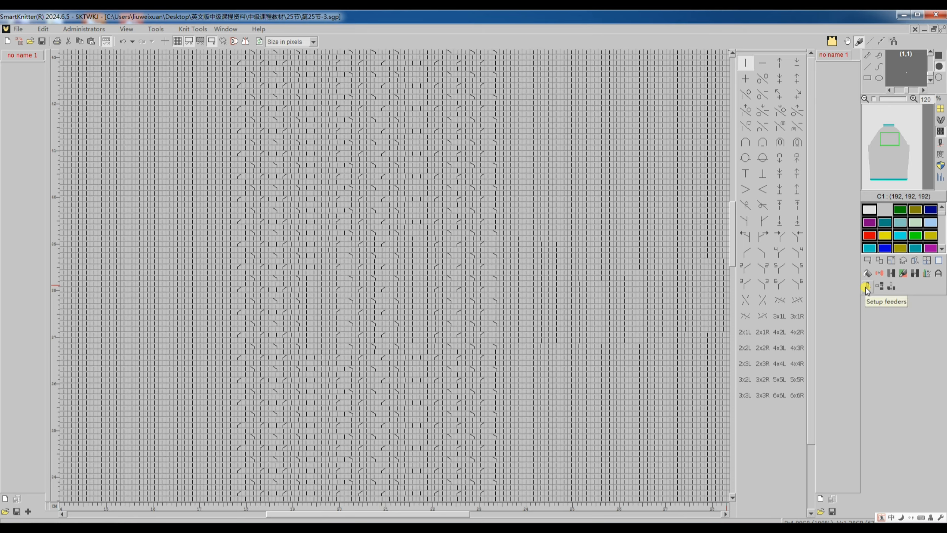
{"action": "left_click", "coordinate": [891, 286]}
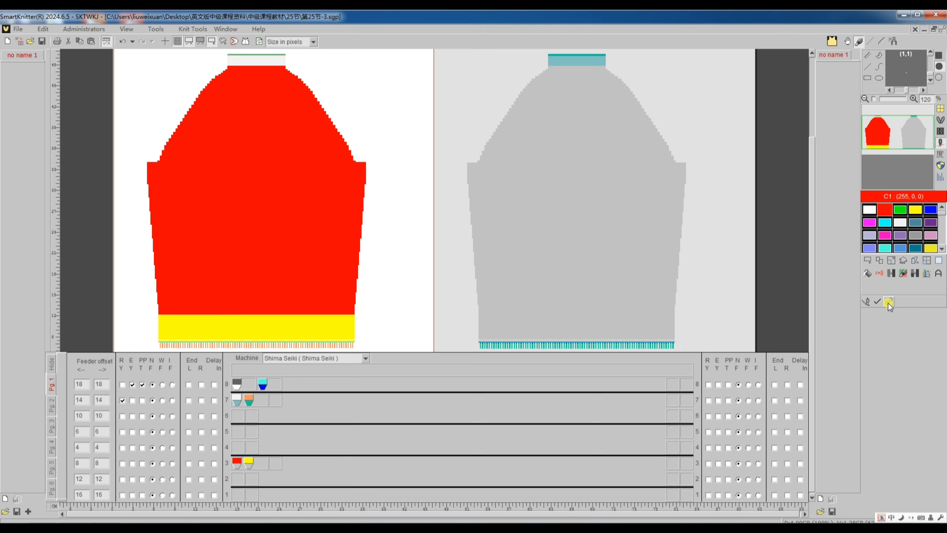
{"action": "left_click", "coordinate": [888, 303]}
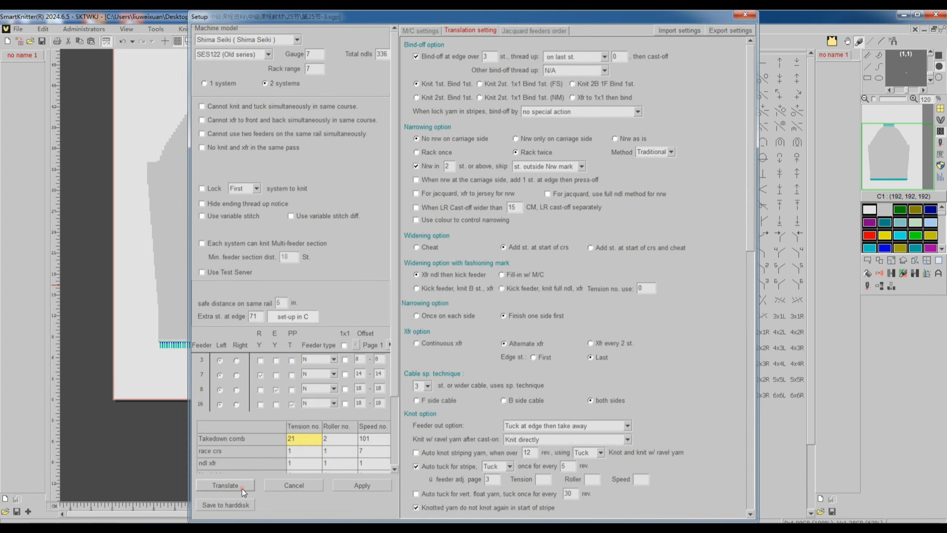
{"action": "left_click", "coordinate": [242, 489]}
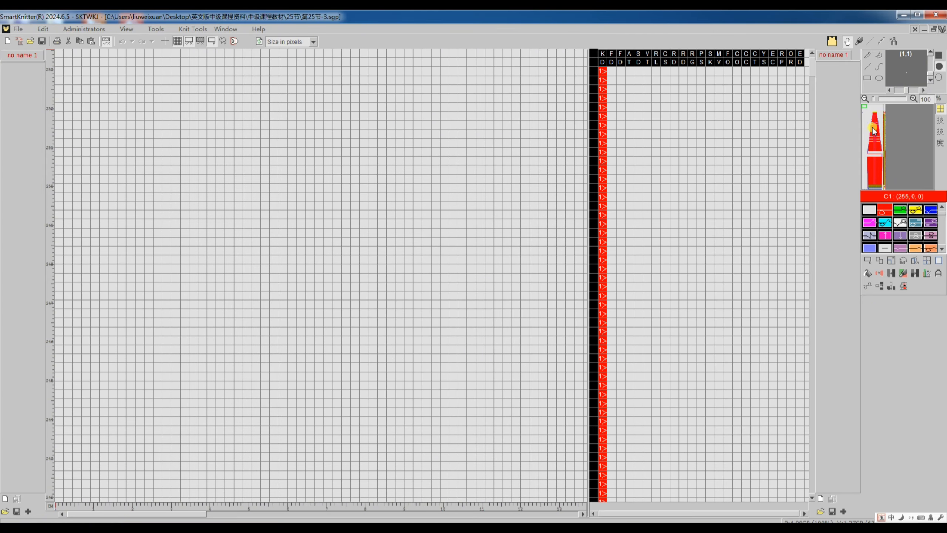
{"action": "scroll", "coordinate": [526, 250], "scroll_direction": "down", "scroll_amount": 3}
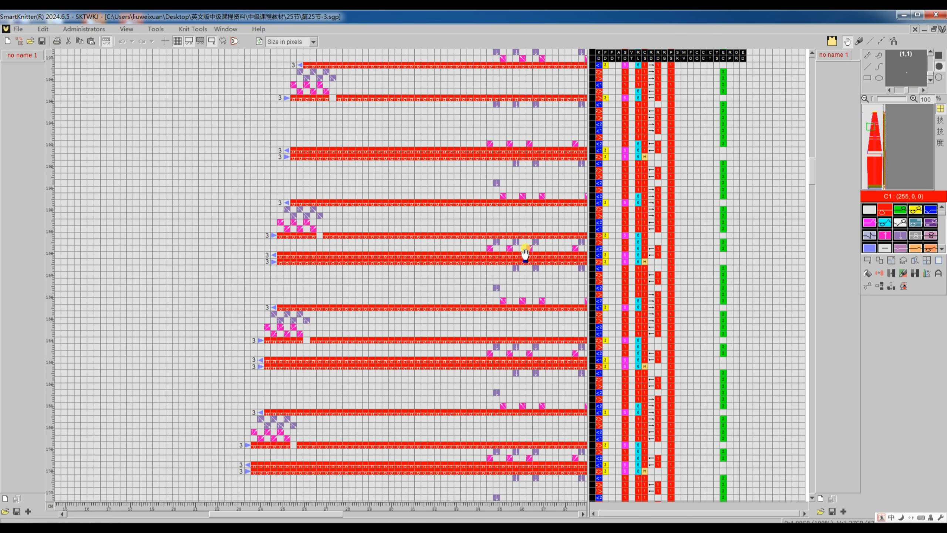
{"action": "scroll", "coordinate": [525, 256], "scroll_direction": "up", "scroll_amount": 3}
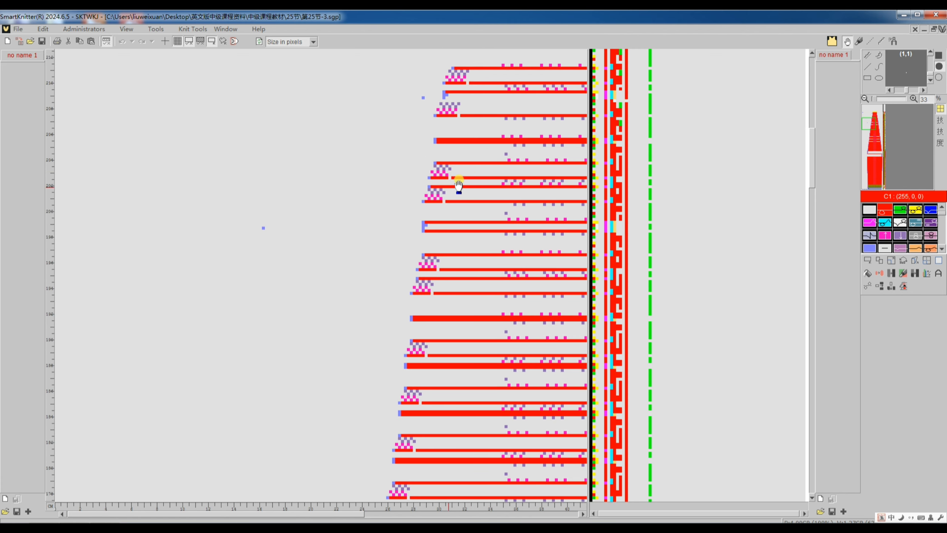
{"action": "scroll", "coordinate": [451, 188], "scroll_direction": "up", "scroll_amount": 3}
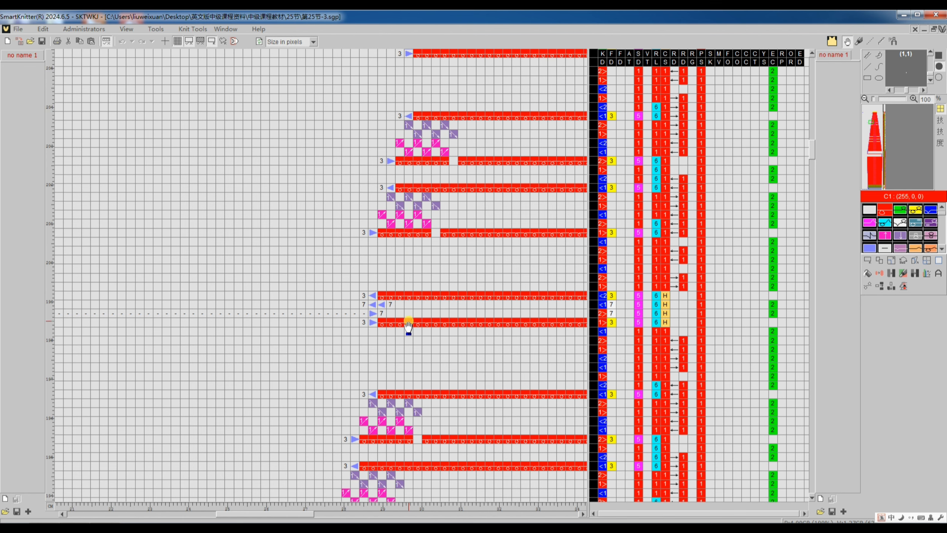
{"action": "scroll", "coordinate": [406, 391], "scroll_direction": "down", "scroll_amount": 5}
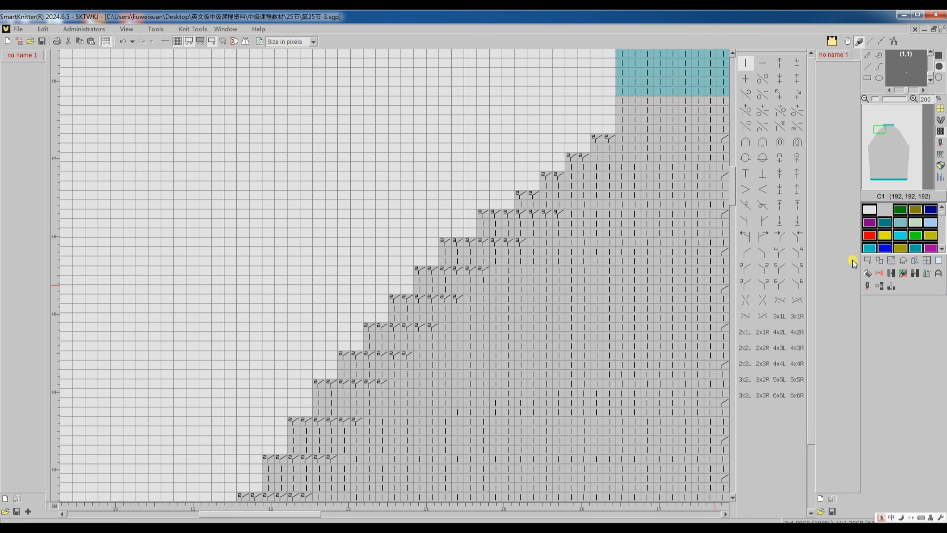
Step: Measure the rows between two narrowings on the pattern's left edge with a selection one stitch wide and three rows high
{"action": "left_click", "coordinate": [867, 261]}
{"action": "left_click_drag", "start_coordinate": [383, 318], "coordinate": [382, 302]}
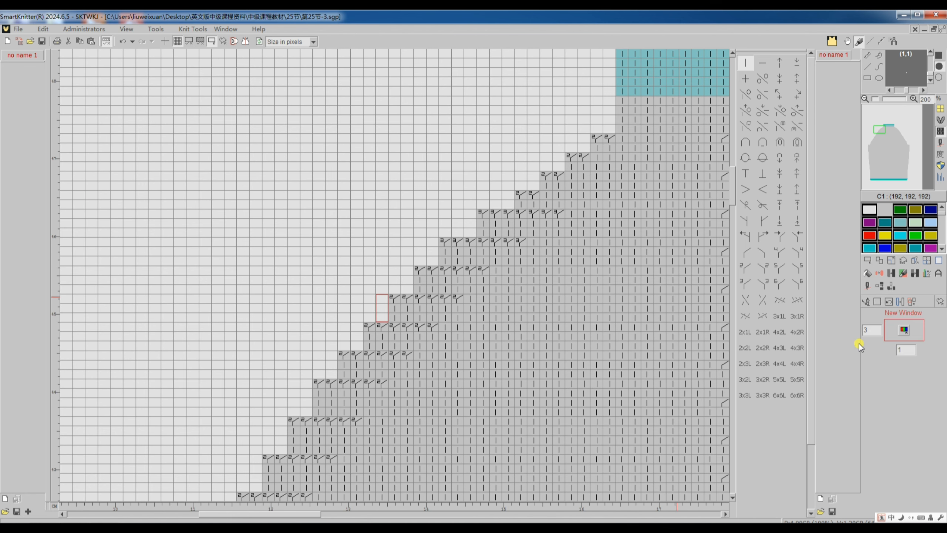
{"action": "left_click", "coordinate": [865, 301]}
{"action": "left_click", "coordinate": [866, 261]}
{"action": "left_click", "coordinate": [878, 300]}
Step: Set the narrowing option of the 第25节-3 pattern to Nrw as is and translate it to knitting machine code
{"action": "left_click", "coordinate": [866, 286]}
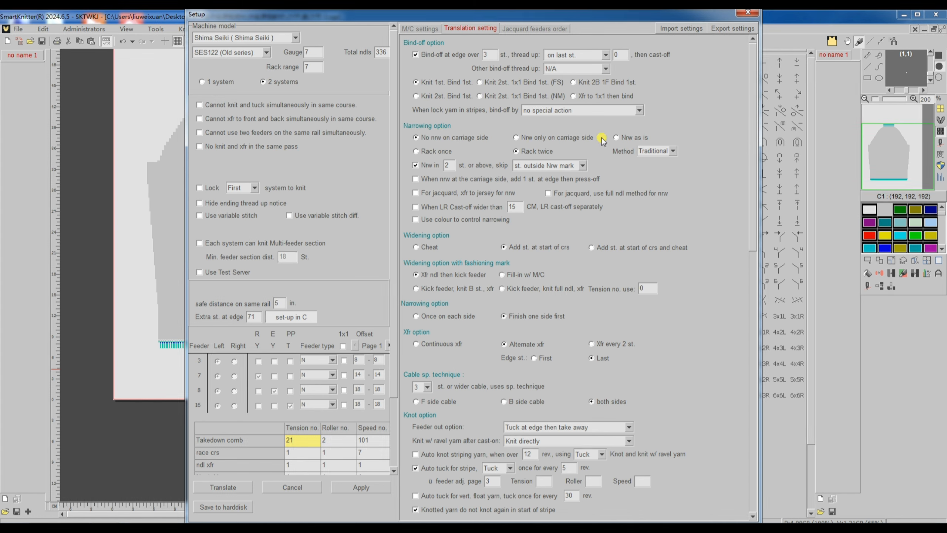
{"action": "left_click", "coordinate": [624, 139]}
{"action": "left_click", "coordinate": [239, 490]}
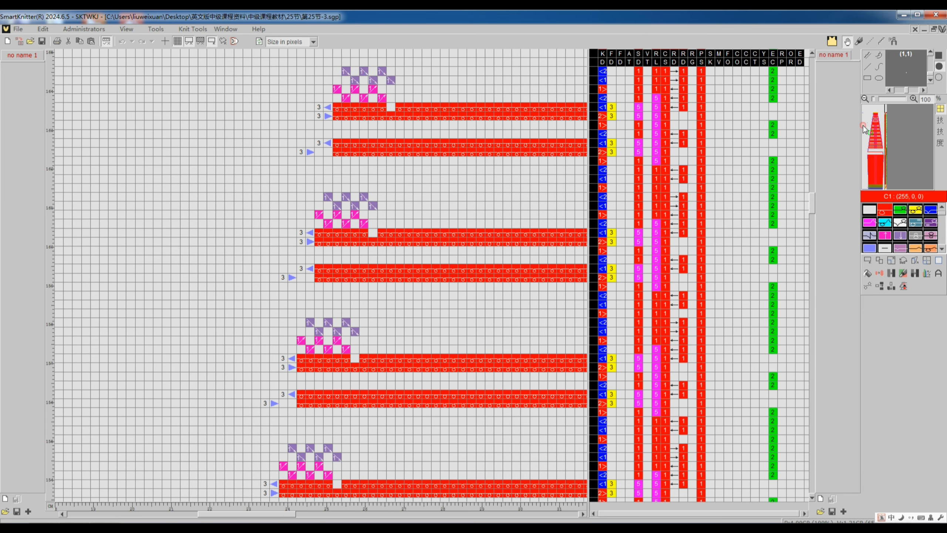
Step: Examine the left-edge narrowing rows in the retranslated 第25节-3 code and compare them with the narrowings drawn in the pattern
{"action": "scroll", "coordinate": [494, 227], "scroll_direction": "up", "scroll_amount": 2}
{"action": "scroll", "coordinate": [371, 194], "scroll_direction": "up", "scroll_amount": 6}
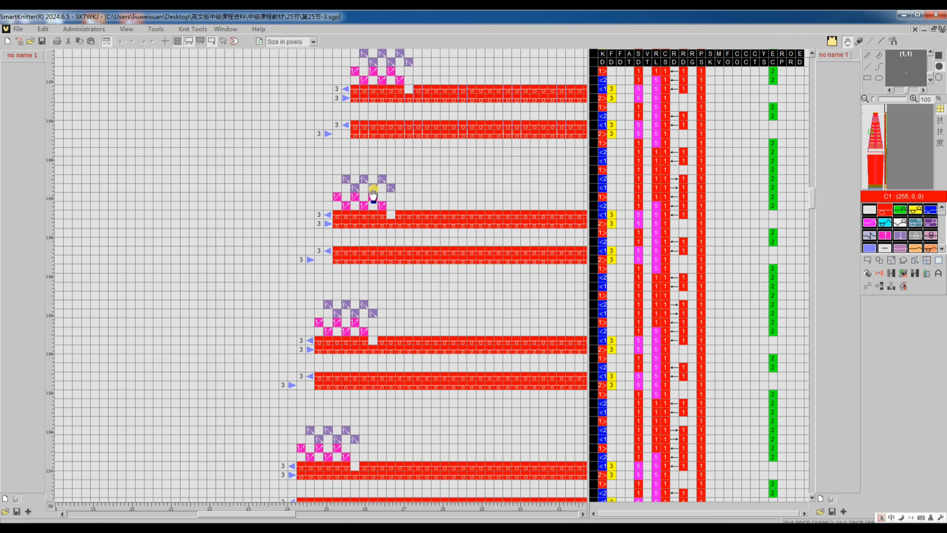
{"action": "scroll", "coordinate": [362, 298], "scroll_direction": "up", "scroll_amount": 20}
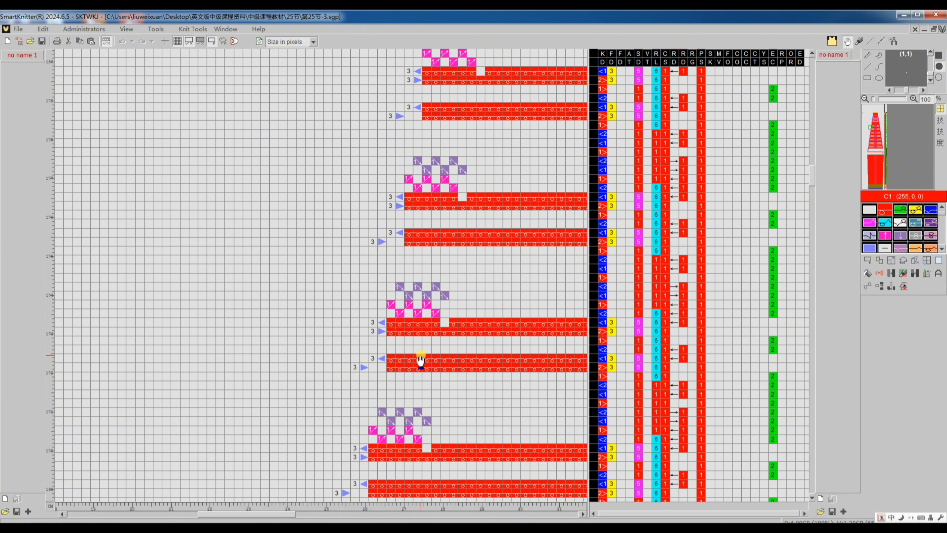
{"action": "scroll", "coordinate": [421, 360], "scroll_direction": "down", "scroll_amount": 2}
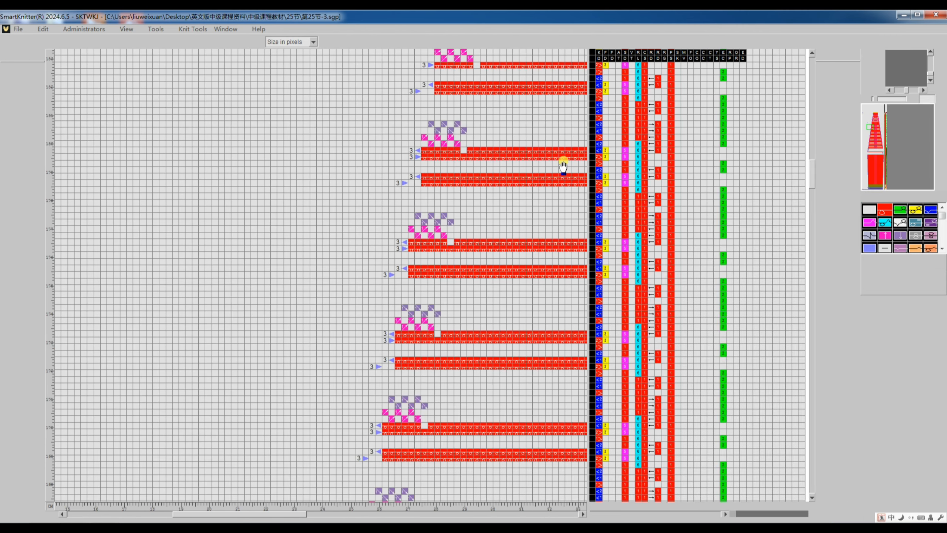
{"action": "scroll", "coordinate": [563, 165], "scroll_direction": "up", "scroll_amount": 2}
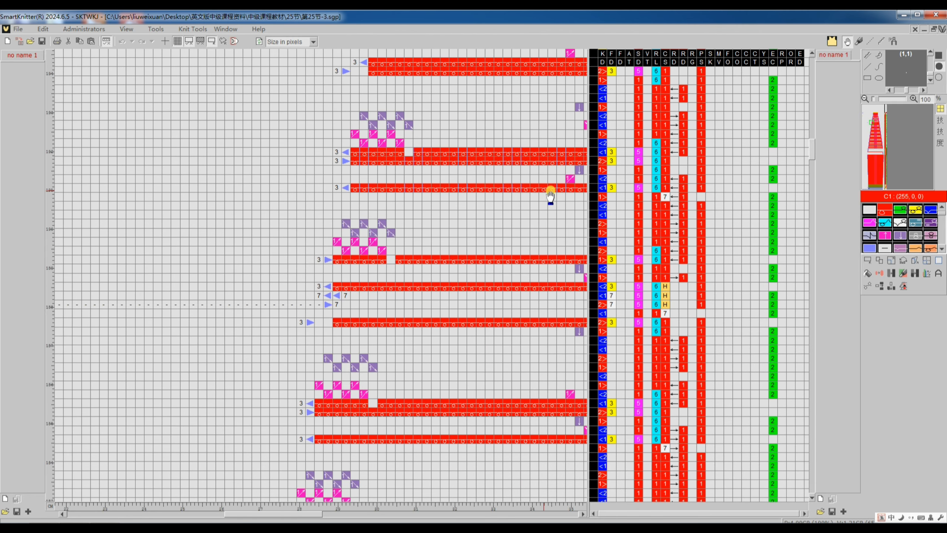
{"action": "scroll", "coordinate": [489, 195], "scroll_direction": "up", "scroll_amount": 2}
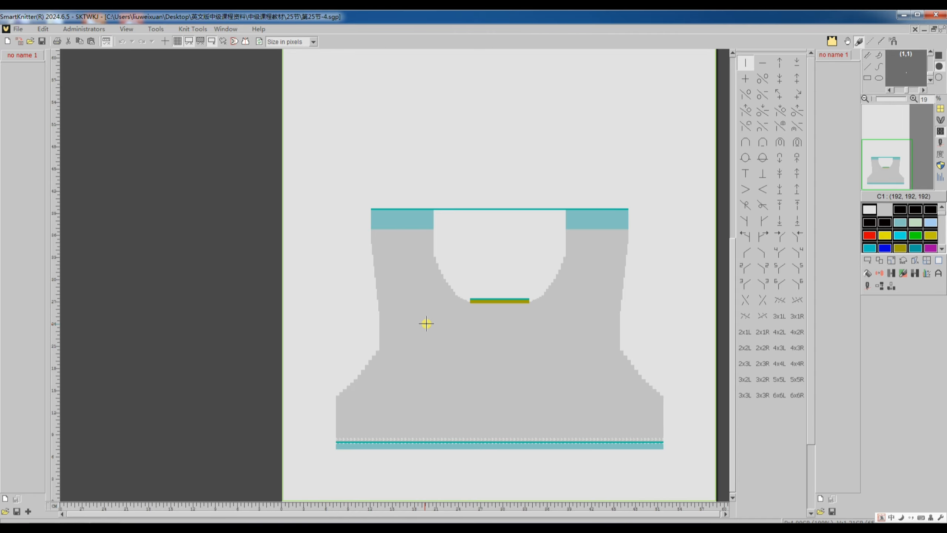
Step: Inspect the narrowings on the lower left edge of the 第25节-4 pattern and translate it with Nrw as is and Rack once
{"action": "scroll", "coordinate": [426, 324], "scroll_direction": "up", "scroll_amount": 5}
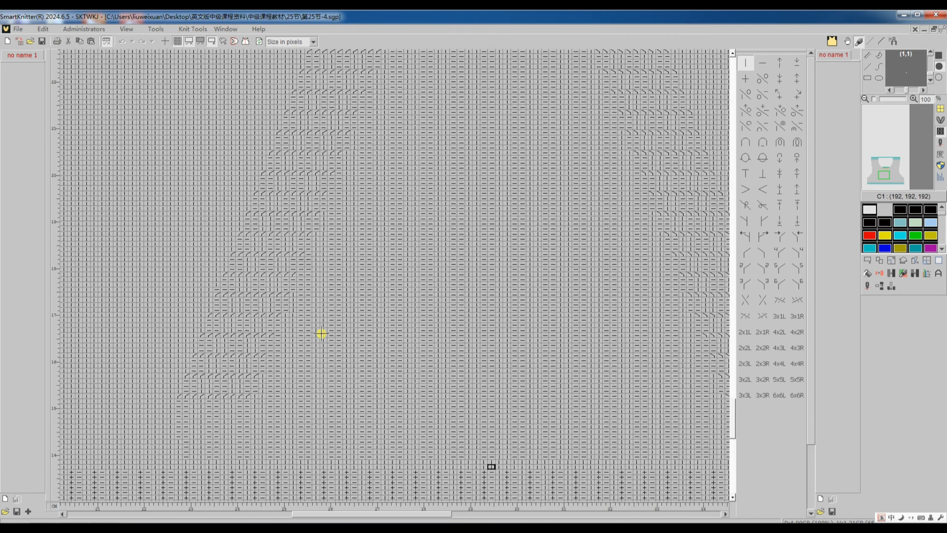
{"action": "scroll", "coordinate": [322, 333], "scroll_direction": "up", "scroll_amount": 2}
{"action": "scroll", "coordinate": [291, 219], "scroll_direction": "left", "scroll_amount": 10}
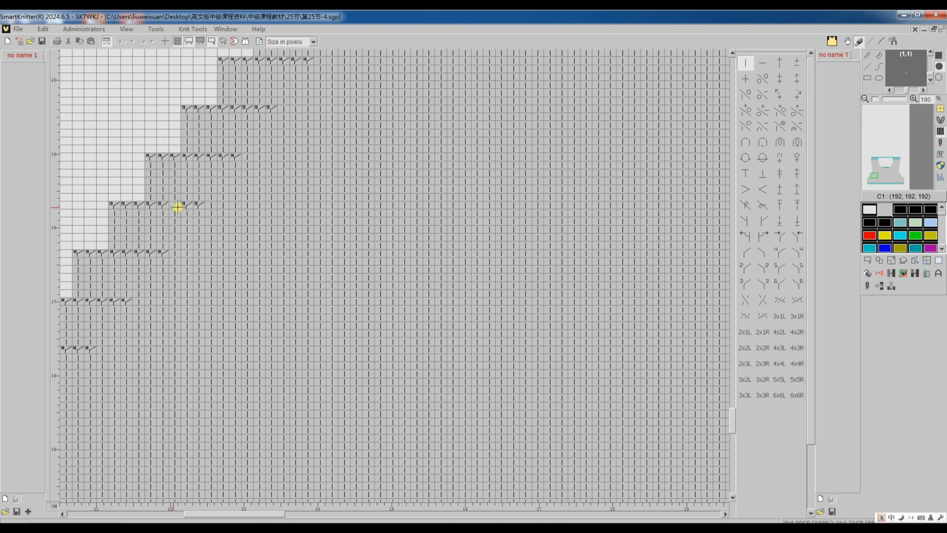
{"action": "scroll", "coordinate": [143, 211], "scroll_direction": "up", "scroll_amount": 1}
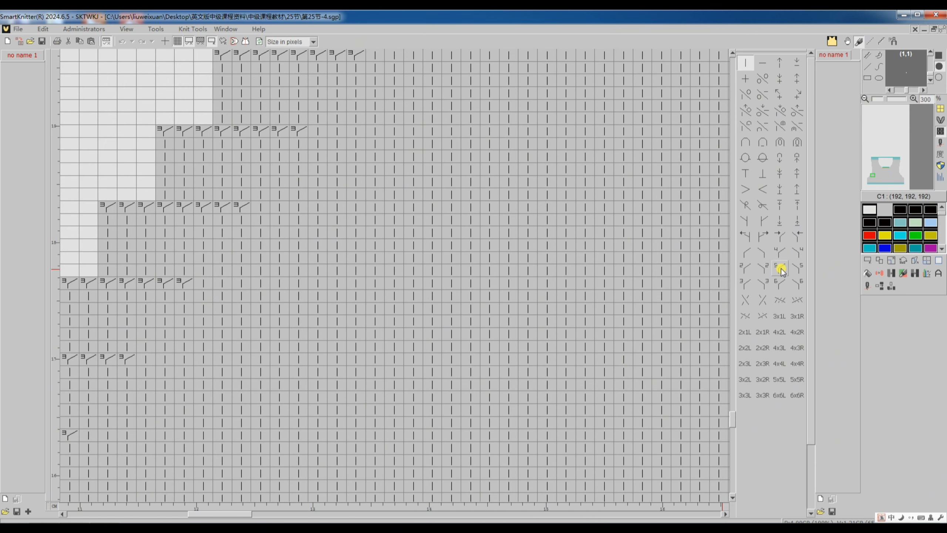
{"action": "left_click", "coordinate": [870, 287]}
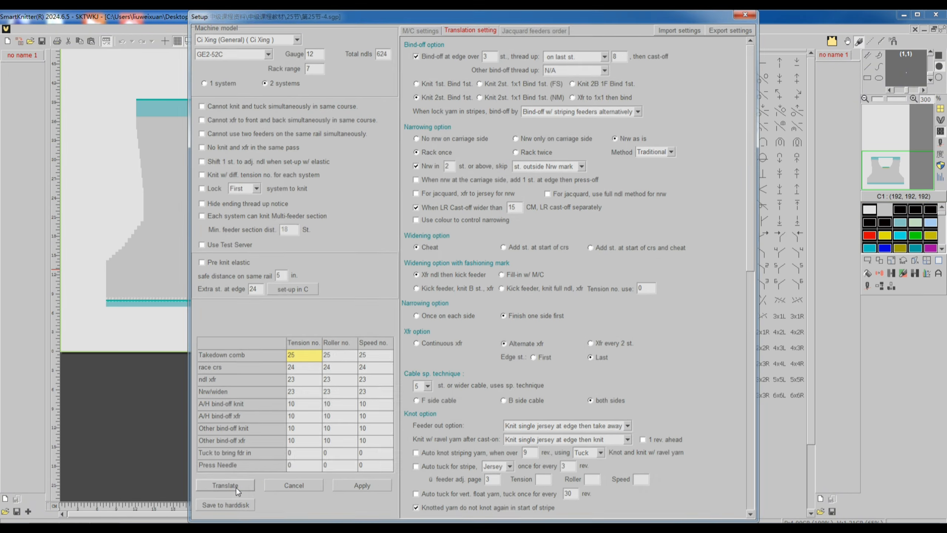
{"action": "left_click", "coordinate": [236, 488]}
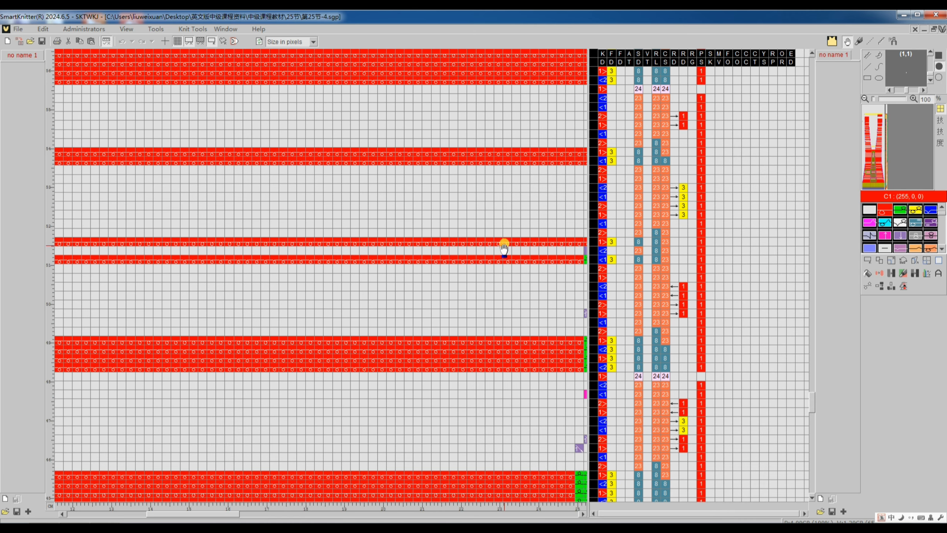
Step: Examine the translated 第25节-4 code across its width, comparing the edge narrowings with the inner rib transfers on both sides
{"action": "scroll", "coordinate": [503, 250], "scroll_direction": "down", "scroll_amount": 3}
{"action": "scroll", "coordinate": [517, 256], "scroll_direction": "left", "scroll_amount": 5}
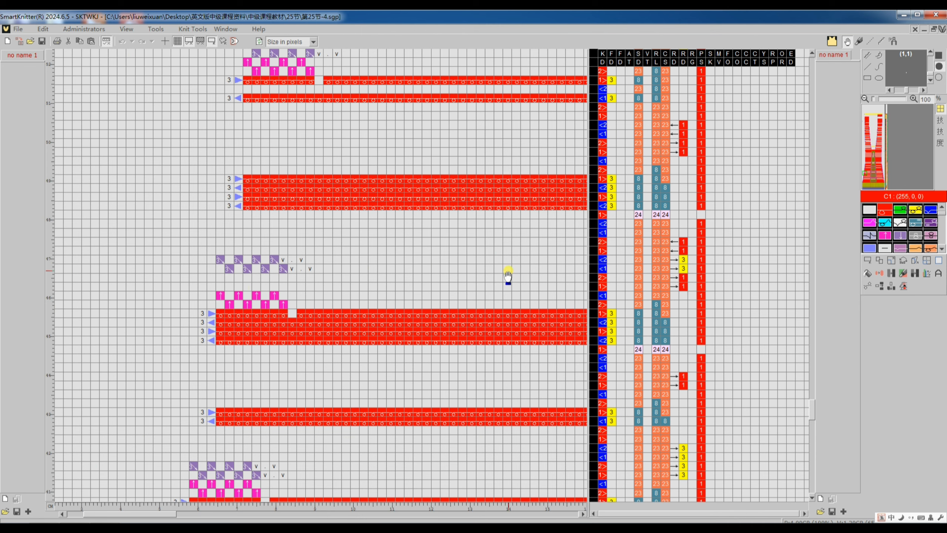
{"action": "scroll", "coordinate": [508, 275], "scroll_direction": "right", "scroll_amount": 8}
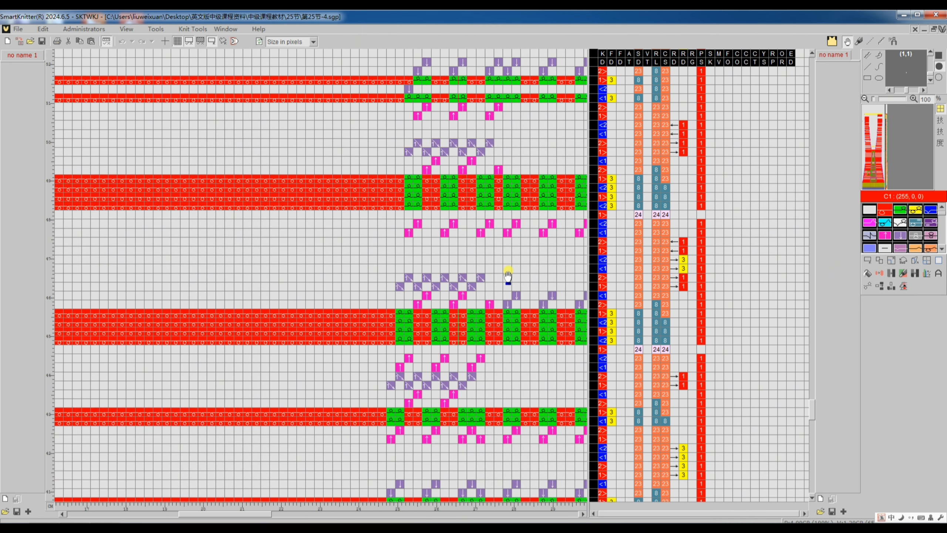
{"action": "scroll", "coordinate": [442, 288], "scroll_direction": "right", "scroll_amount": 2}
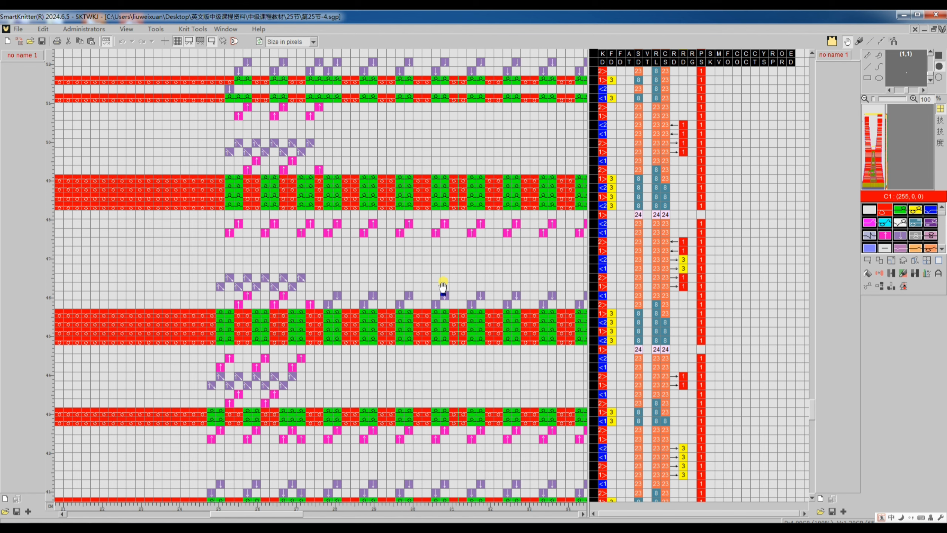
{"action": "scroll", "coordinate": [442, 287], "scroll_direction": "right", "scroll_amount": 10}
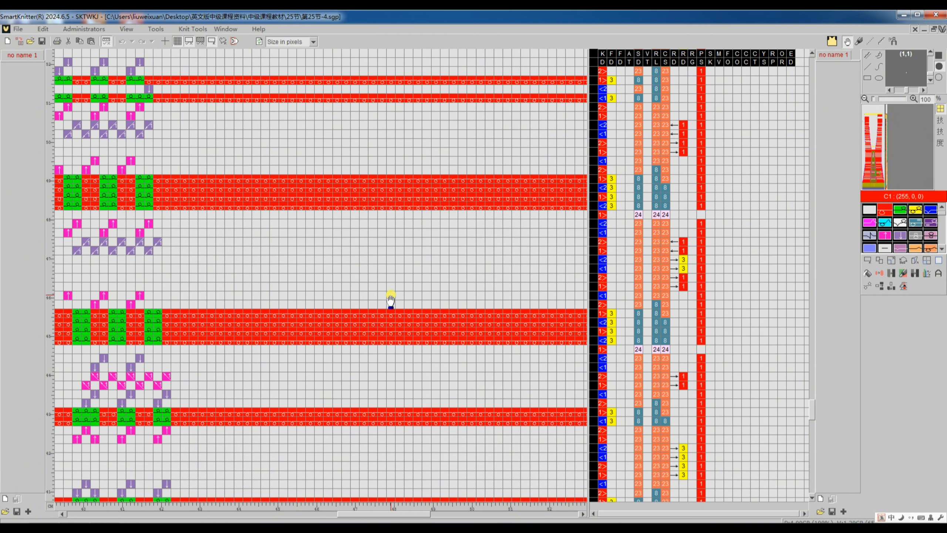
{"action": "scroll", "coordinate": [216, 297], "scroll_direction": "left", "scroll_amount": 7}
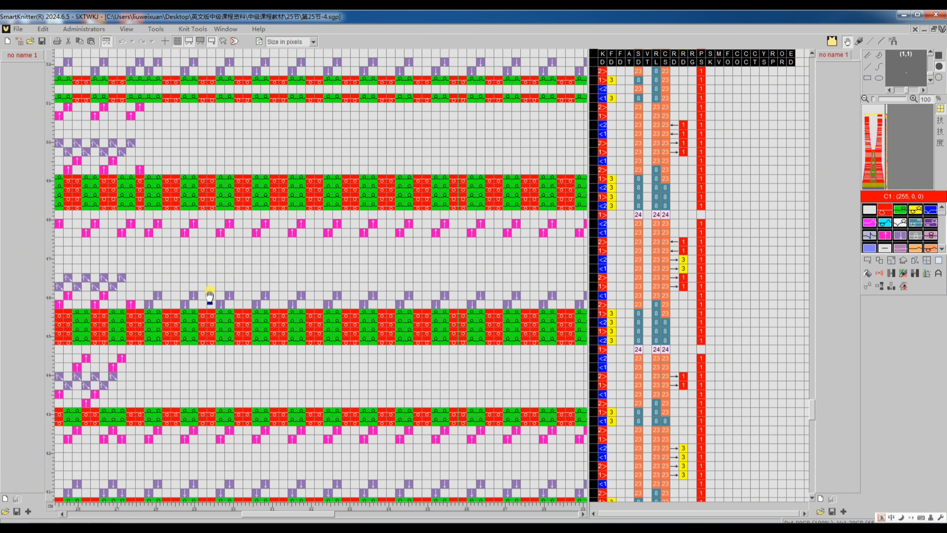
{"action": "scroll", "coordinate": [210, 295], "scroll_direction": "left", "scroll_amount": 3}
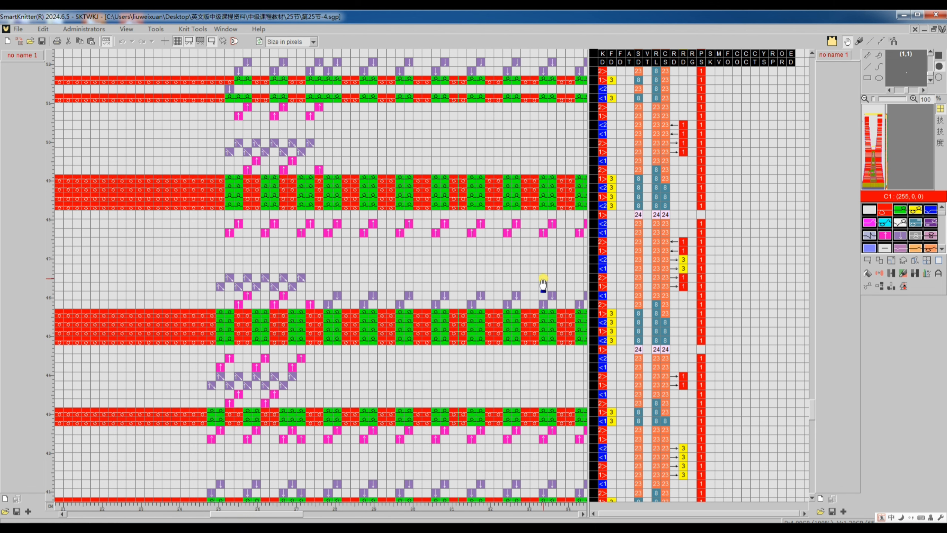
Step: Return to the 第25节-4 pattern, change its narrowing from Rack once to Rack twice, and translate it again
{"action": "key", "text": "Tab"}
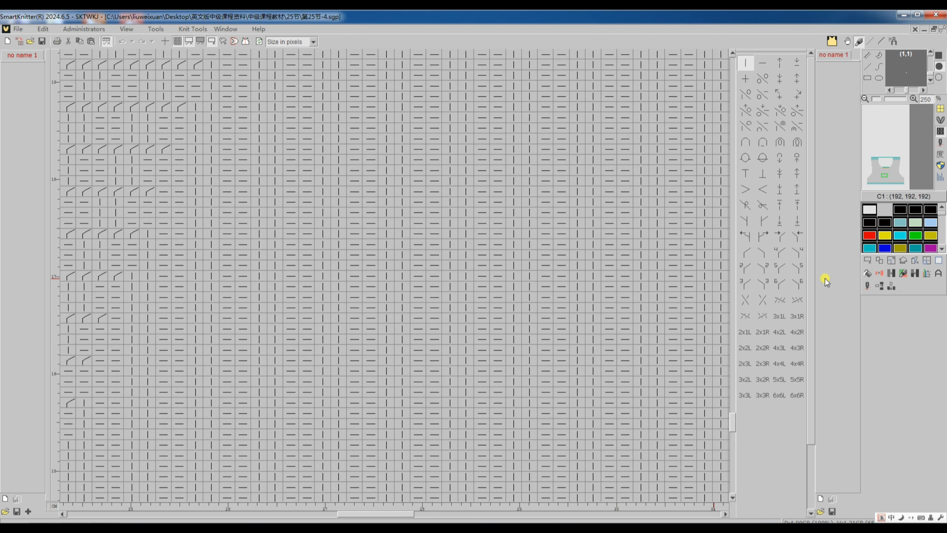
{"action": "left_click", "coordinate": [868, 285]}
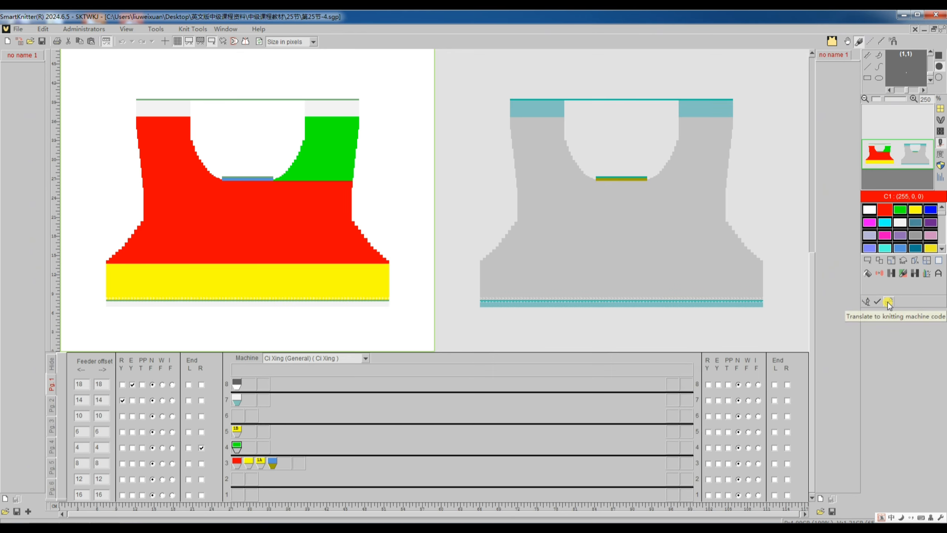
{"action": "left_click", "coordinate": [888, 303]}
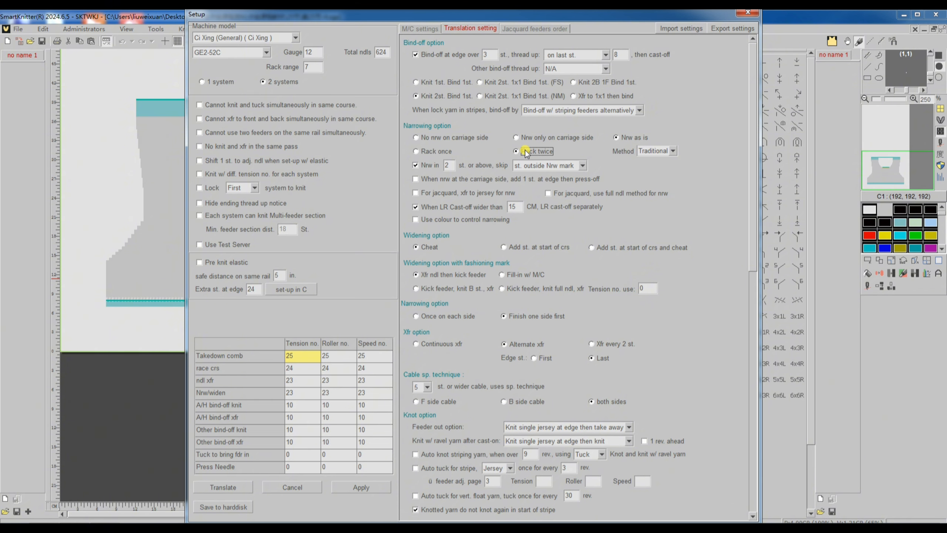
{"action": "left_click", "coordinate": [223, 486]}
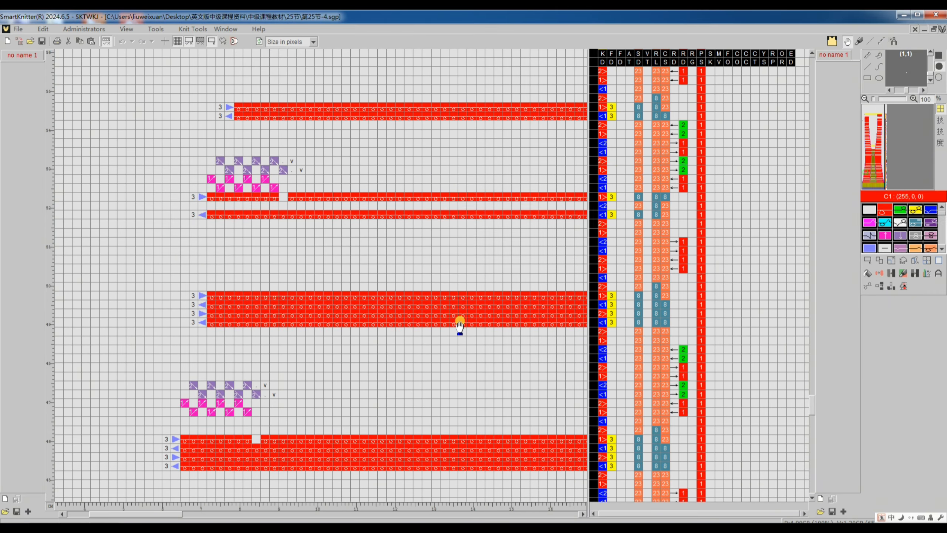
Step: Examine the retranslated 第25节-4 code from the left-edge narrowings across to the inner transfer rows
{"action": "scroll", "coordinate": [460, 324], "scroll_direction": "down", "scroll_amount": 2}
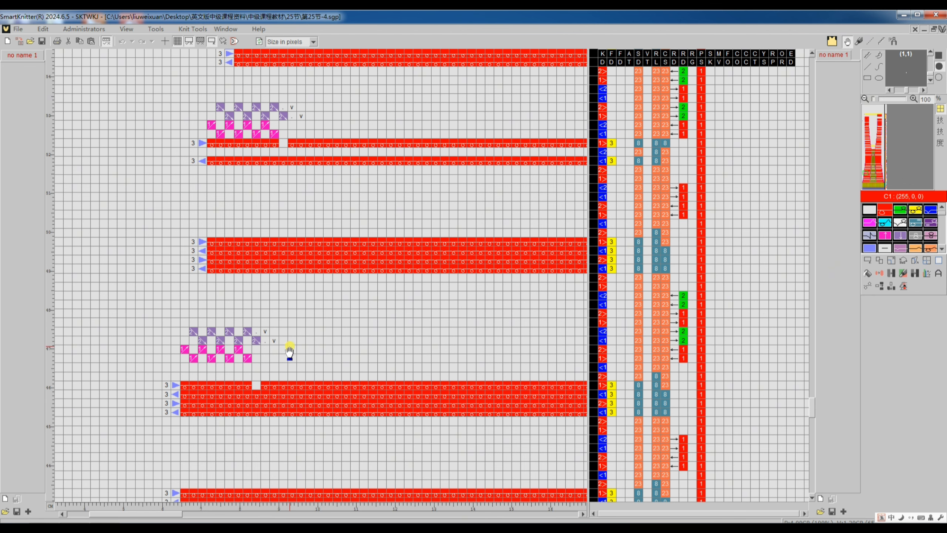
{"action": "scroll", "coordinate": [290, 355], "scroll_direction": "right", "scroll_amount": 10}
{"action": "scroll", "coordinate": [298, 357], "scroll_direction": "right", "scroll_amount": 5}
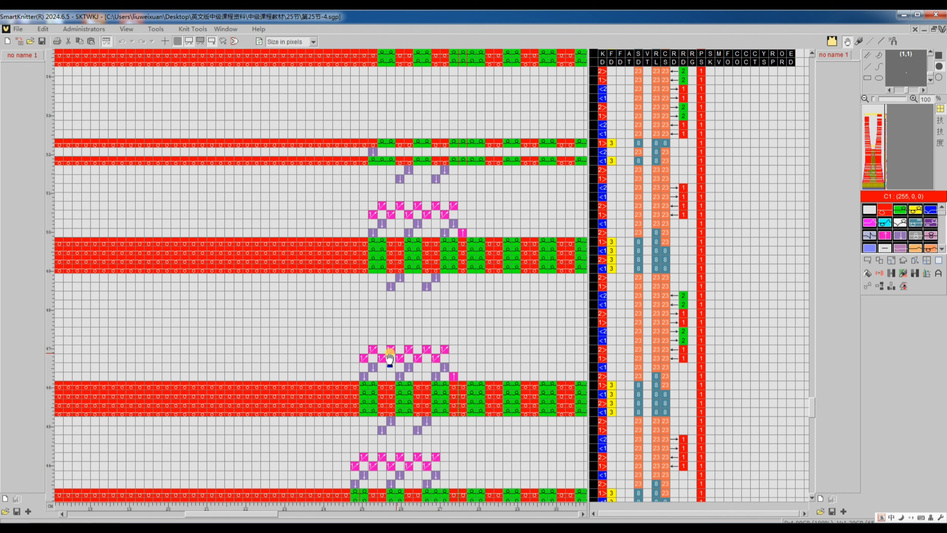
{"action": "scroll", "coordinate": [405, 358], "scroll_direction": "right", "scroll_amount": 9}
{"action": "scroll", "coordinate": [406, 359], "scroll_direction": "right", "scroll_amount": 4}
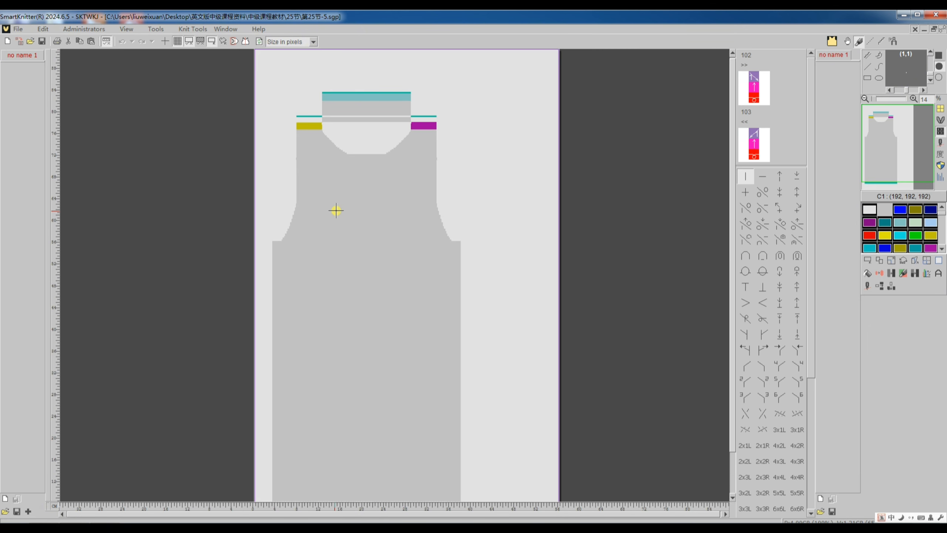
Step: Inspect the stitch transfer areas on the left and right sides of the 第25节-5 body pattern
{"action": "scroll", "coordinate": [315, 425], "scroll_direction": "up", "scroll_amount": 5}
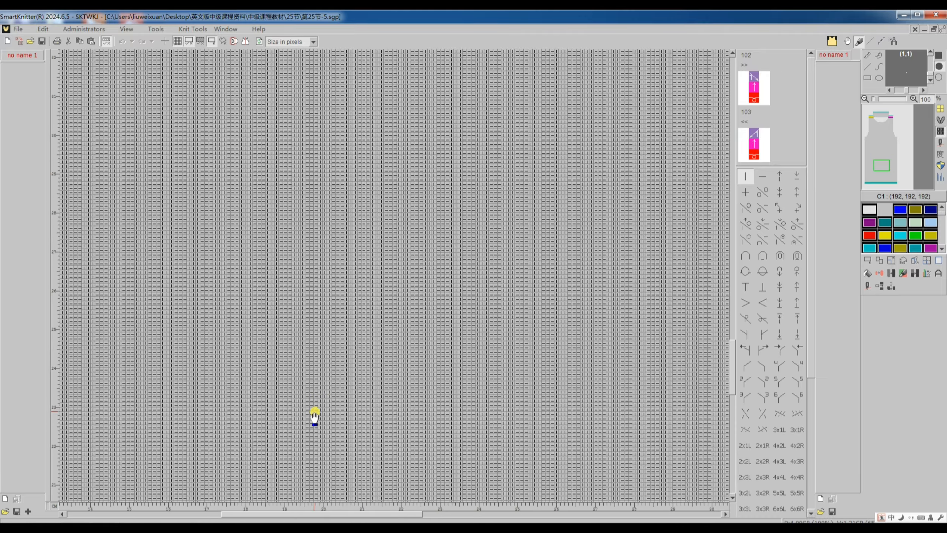
{"action": "scroll", "coordinate": [326, 401], "scroll_direction": "left", "scroll_amount": 5}
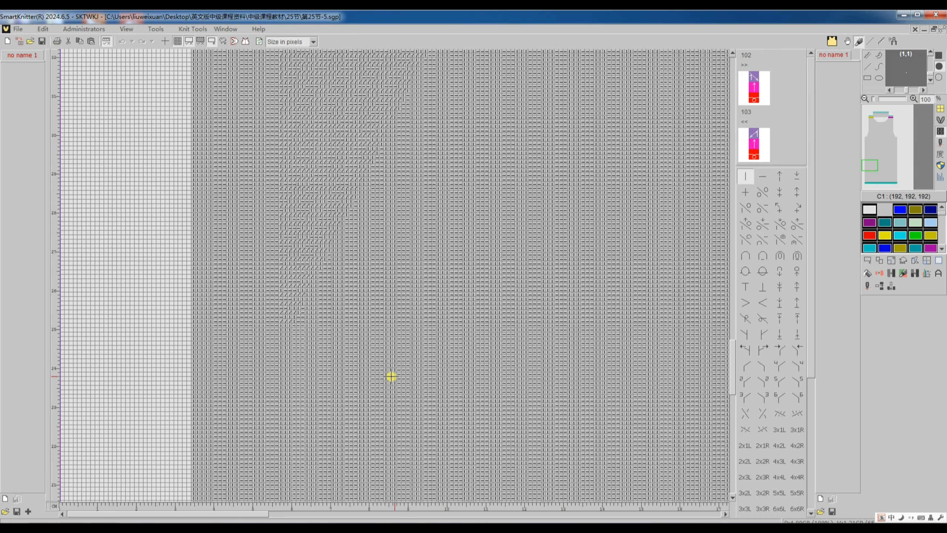
{"action": "scroll", "coordinate": [391, 376], "scroll_direction": "up", "scroll_amount": 3}
{"action": "scroll", "coordinate": [355, 327], "scroll_direction": "up", "scroll_amount": 2}
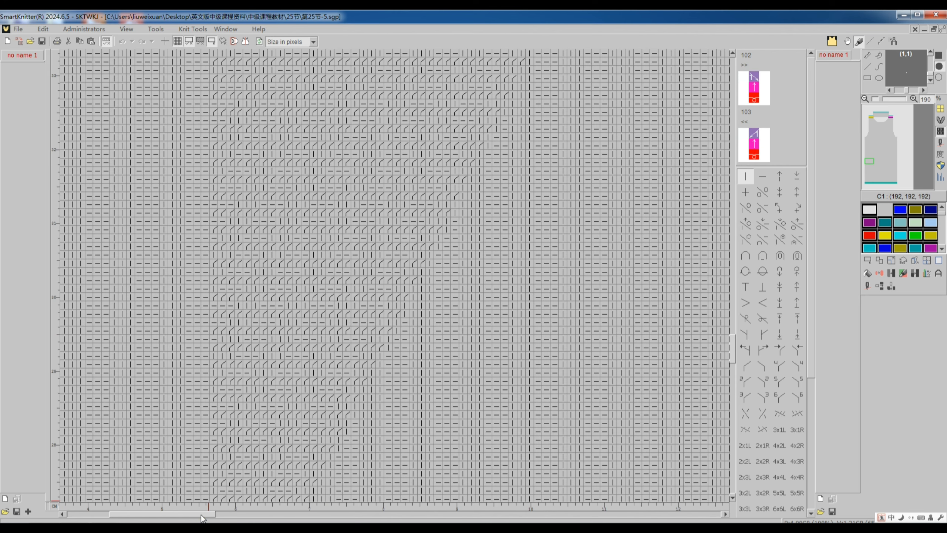
{"action": "left_click_drag", "start_coordinate": [201, 516], "coordinate": [504, 515]}
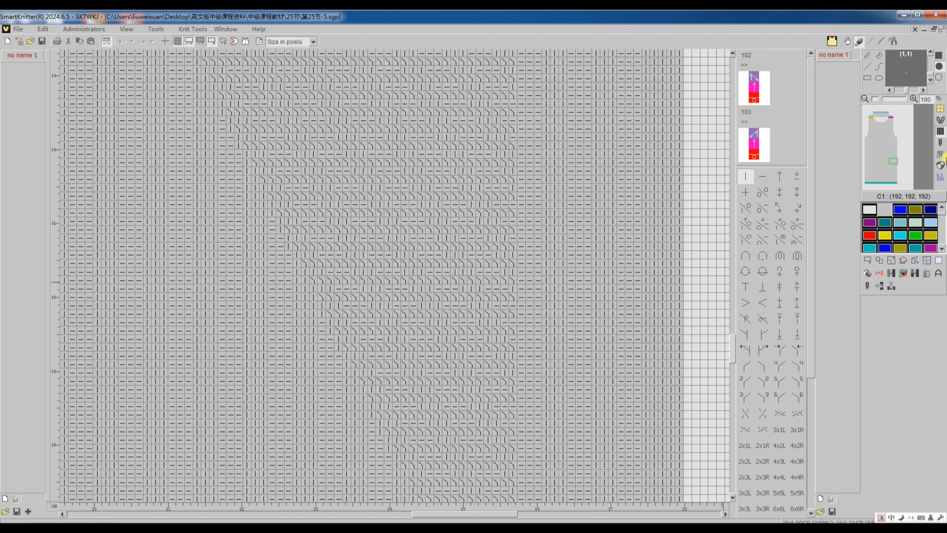
Step: Translate the 第25节-5 pattern to knitting machine code and compare the transfer rows on its left and right sides
{"action": "left_click", "coordinate": [870, 287]}
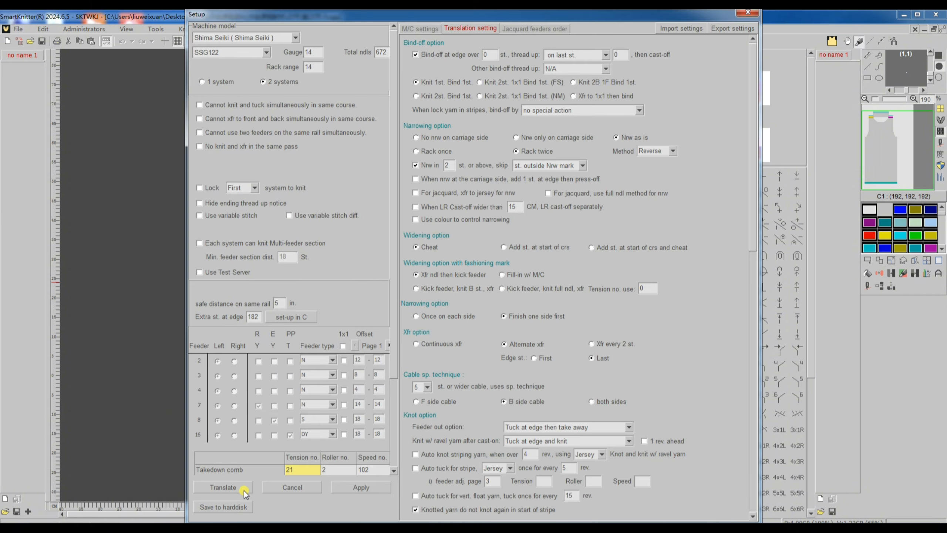
{"action": "left_click", "coordinate": [244, 484]}
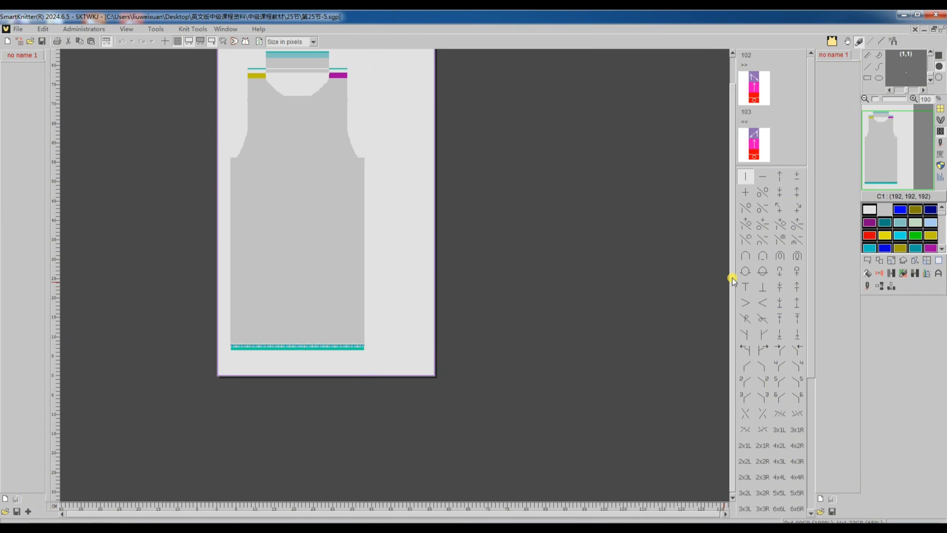
{"action": "left_click", "coordinate": [744, 271]}
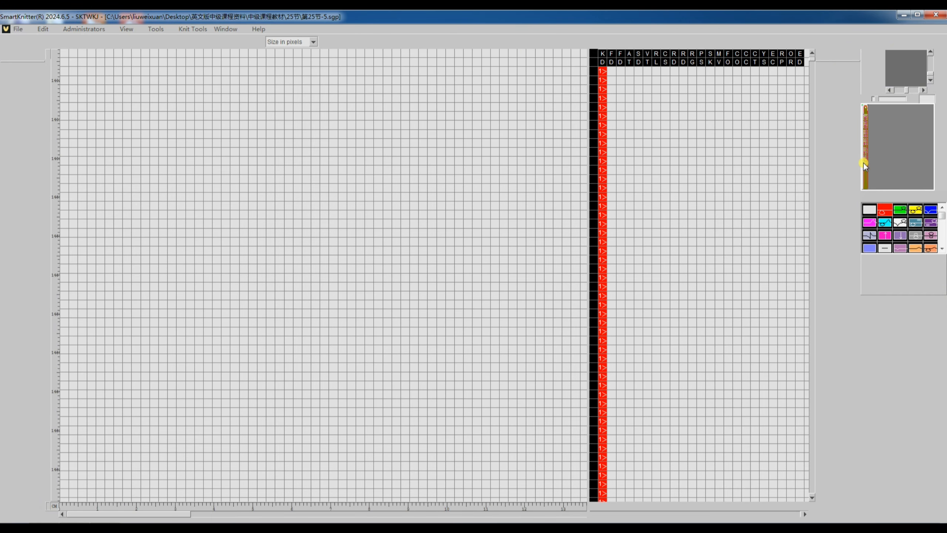
{"action": "scroll", "coordinate": [444, 342], "scroll_direction": "down", "scroll_amount": 5}
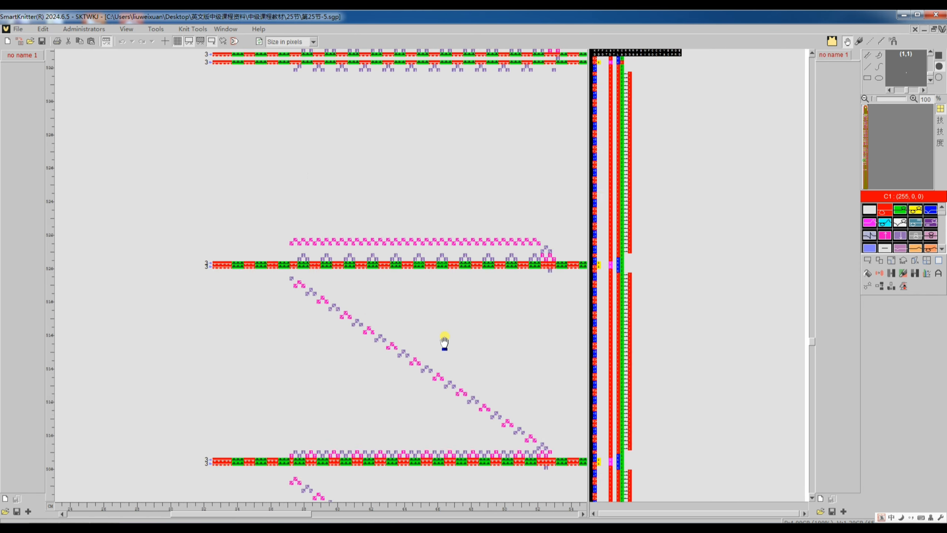
{"action": "scroll", "coordinate": [444, 341], "scroll_direction": "down", "scroll_amount": 3}
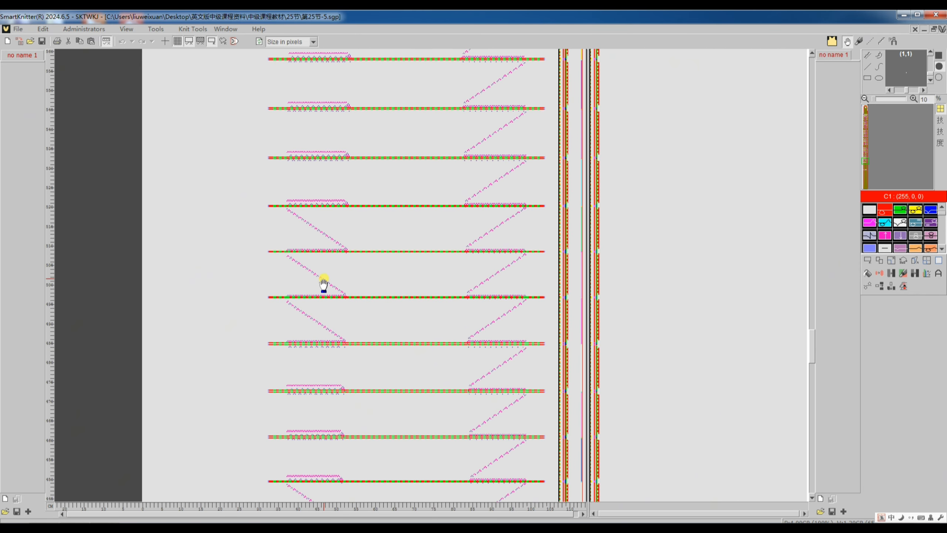
{"action": "scroll", "coordinate": [408, 233], "scroll_direction": "up", "scroll_amount": 6}
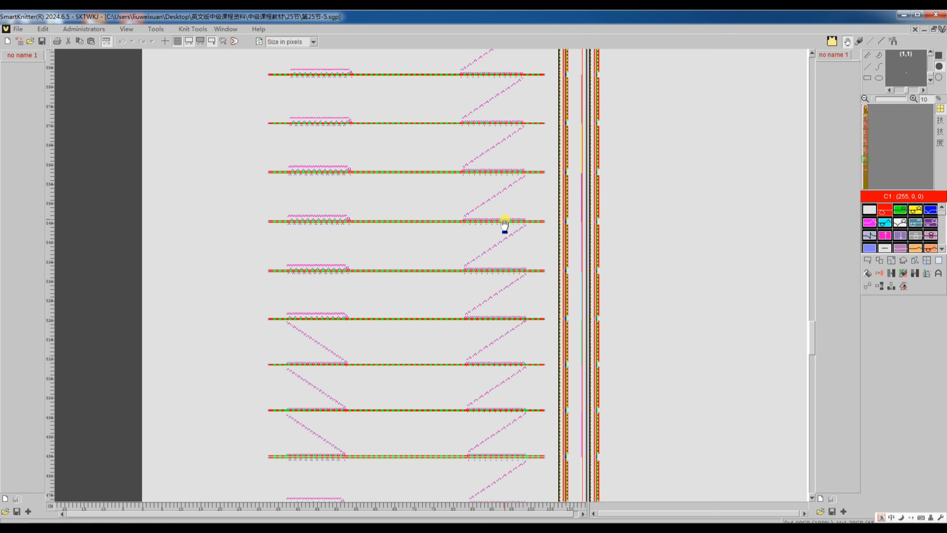
Step: Compare the left and right transfer rows higher up in the 第25节-5 code, and return to the pattern
{"action": "scroll", "coordinate": [505, 224], "scroll_direction": "up", "scroll_amount": 20}
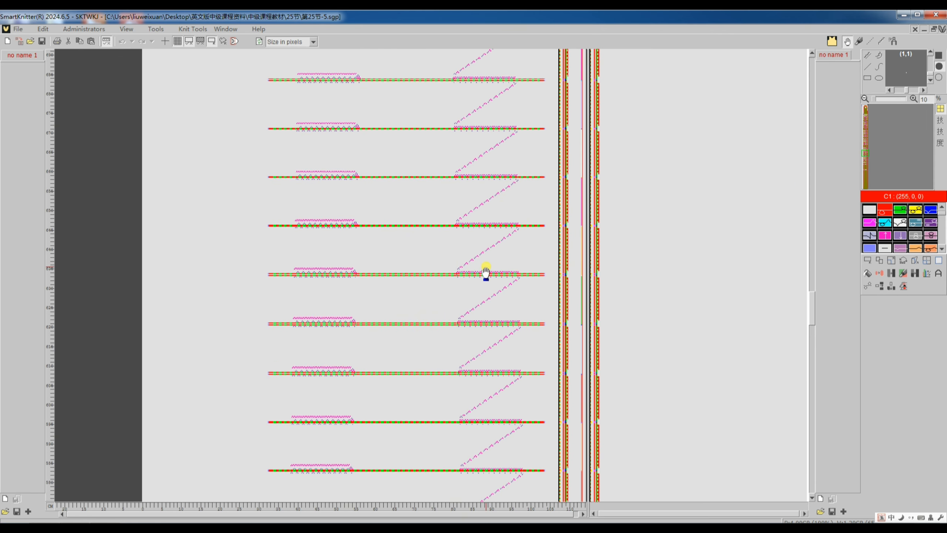
{"action": "scroll", "coordinate": [502, 309], "scroll_direction": "up", "scroll_amount": 2}
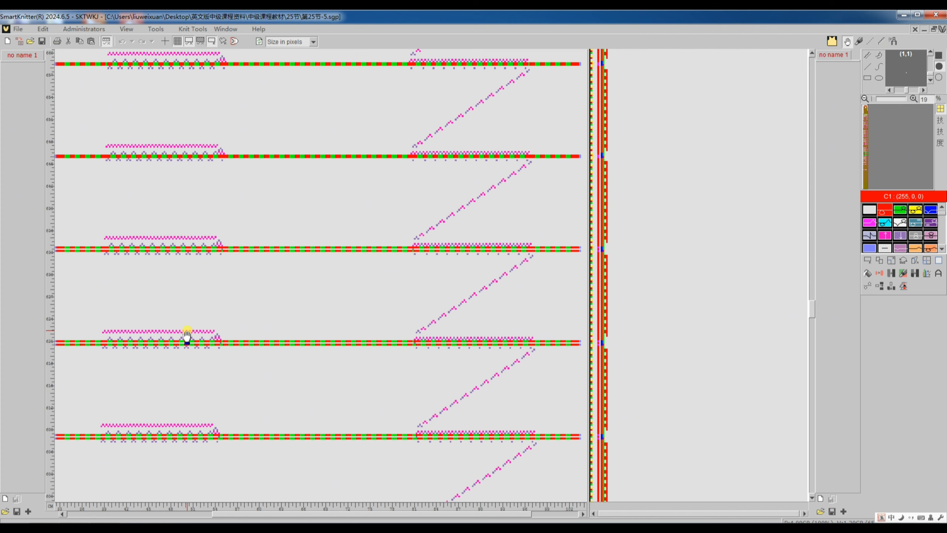
{"action": "double_click", "coordinate": [425, 329]}
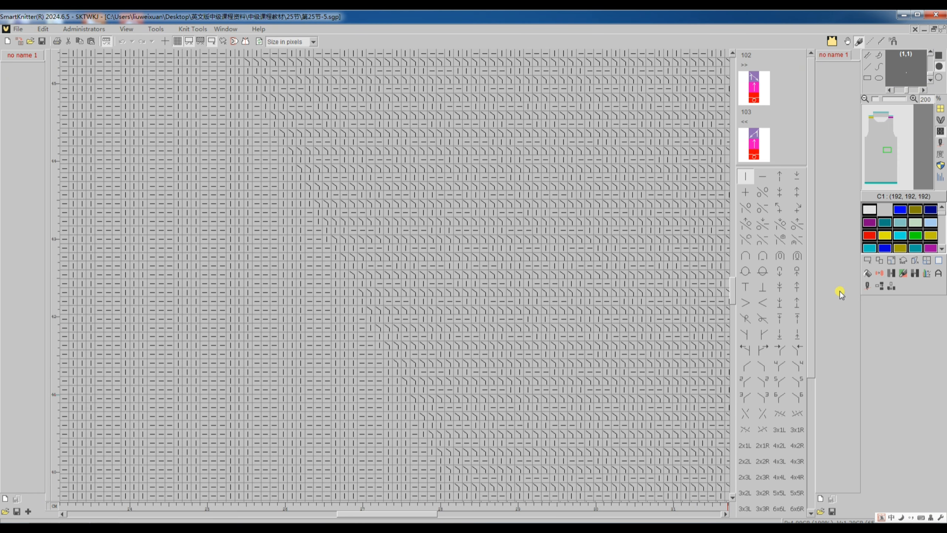
Step: Set the narrowing Method of the 第25节-5 pattern to Traditional and translate it again
{"action": "left_click", "coordinate": [867, 288]}
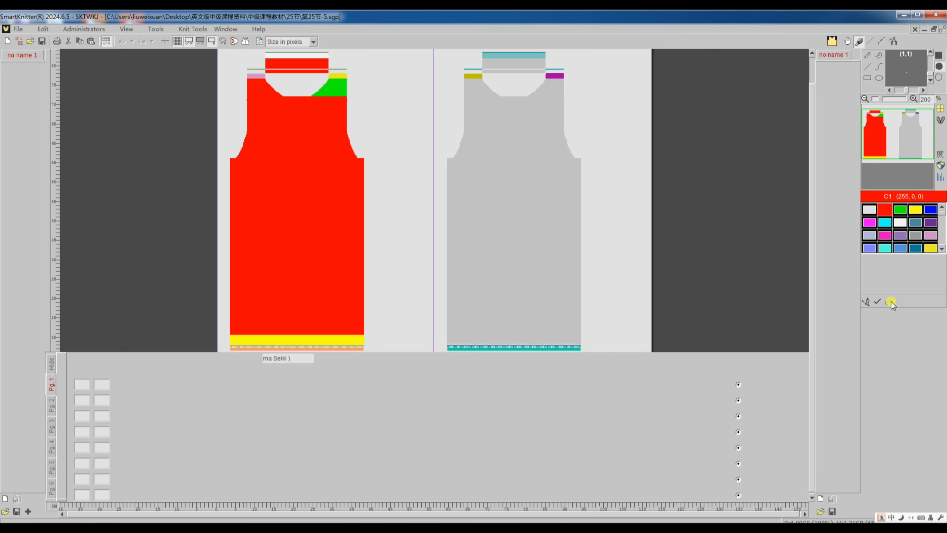
{"action": "left_click", "coordinate": [891, 301]}
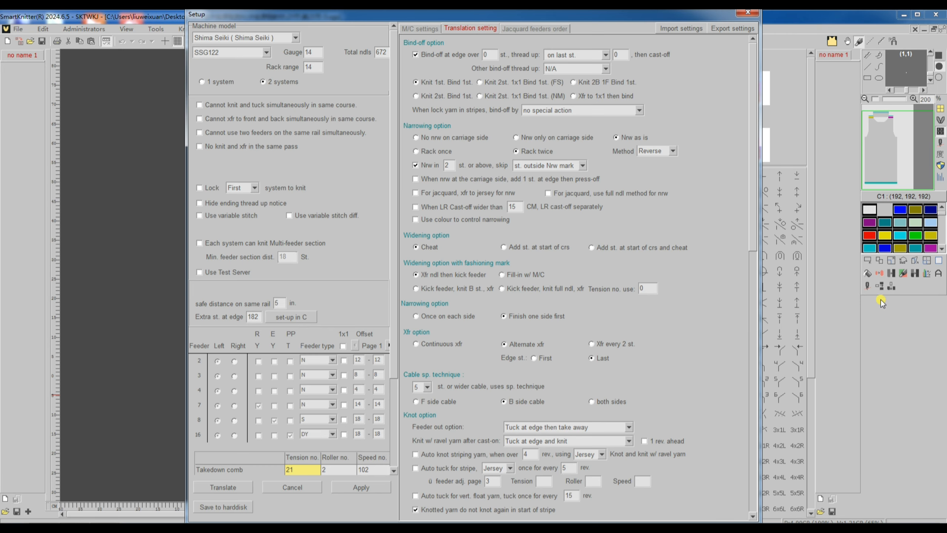
{"action": "left_click", "coordinate": [675, 151]}
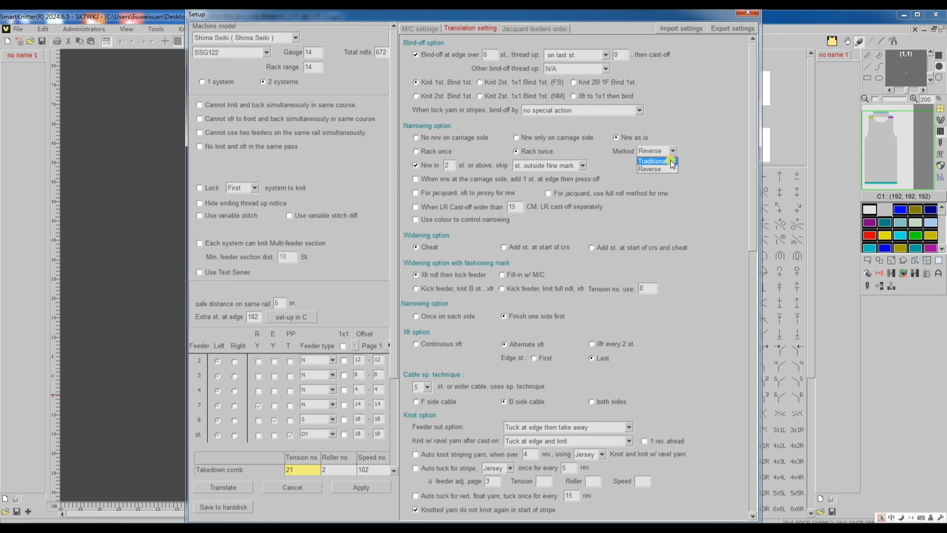
{"action": "left_click", "coordinate": [671, 164]}
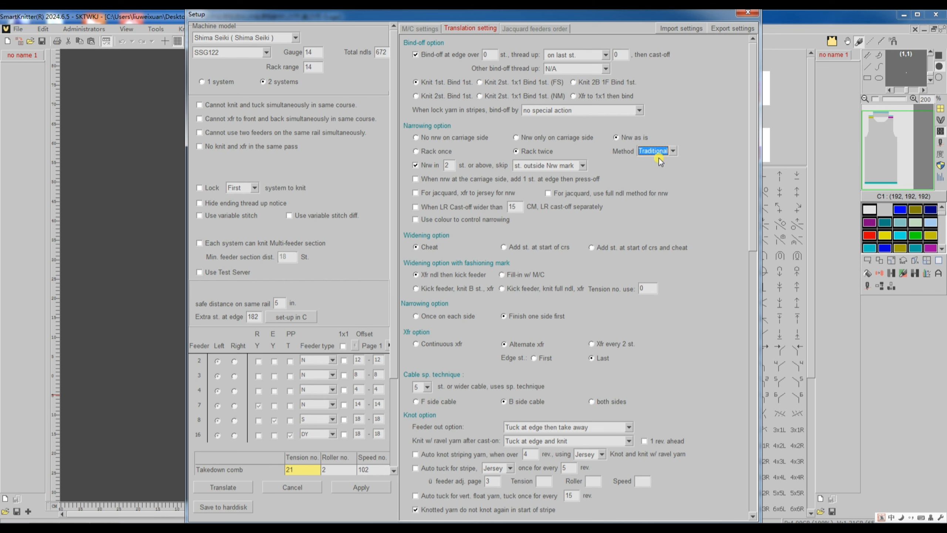
{"action": "left_click", "coordinate": [218, 488]}
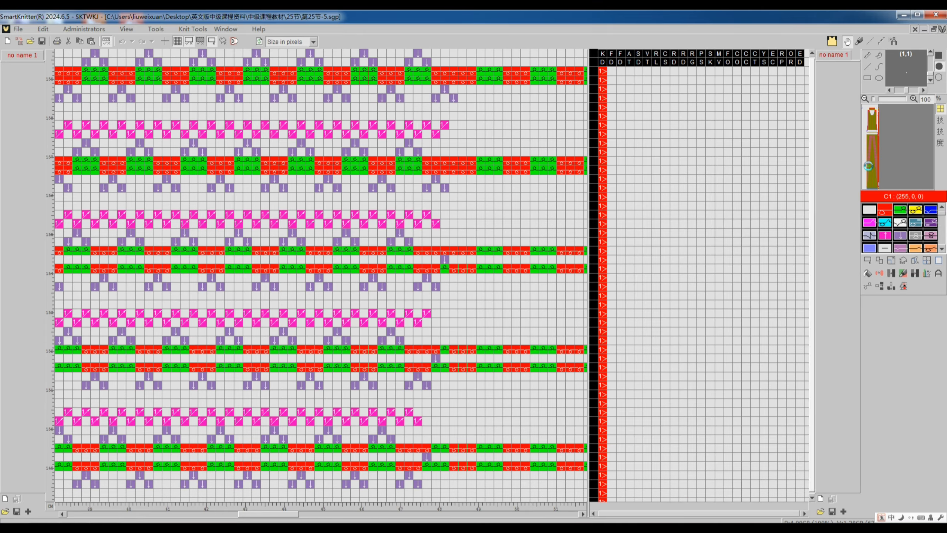
Step: Examine the left and right transfer areas of the retranslated 第25节-5 code from the lower rows up to the upper section
{"action": "scroll", "coordinate": [349, 332], "scroll_direction": "down", "scroll_amount": 6}
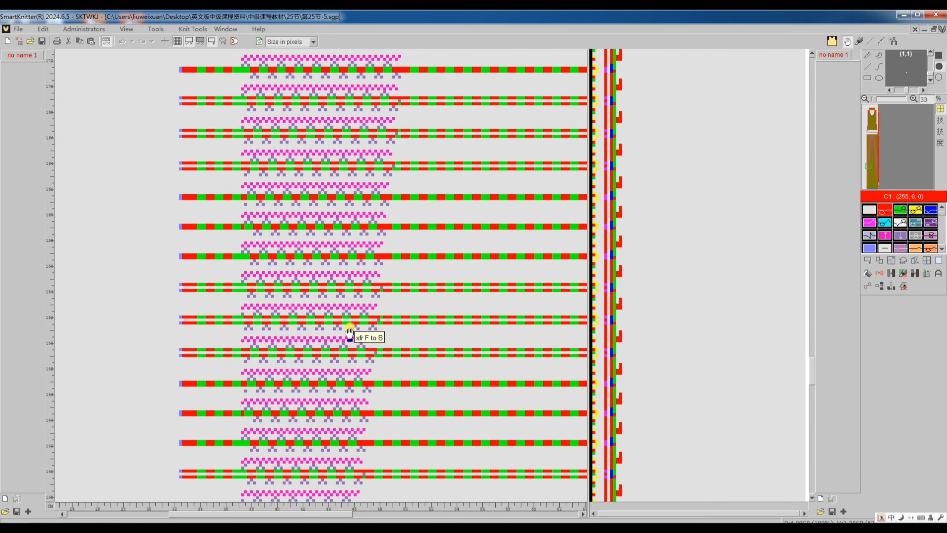
{"action": "scroll", "coordinate": [349, 333], "scroll_direction": "down", "scroll_amount": 2}
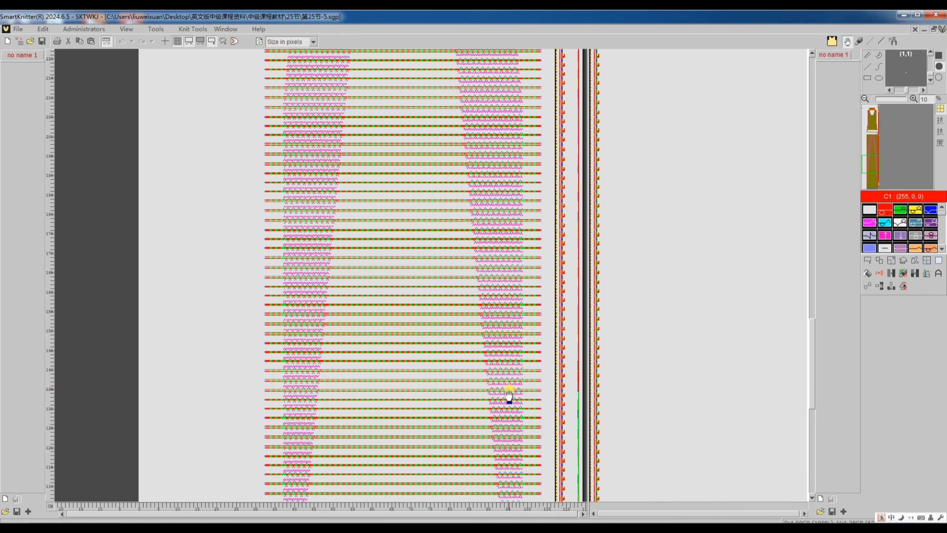
{"action": "scroll", "coordinate": [509, 394], "scroll_direction": "up", "scroll_amount": 10}
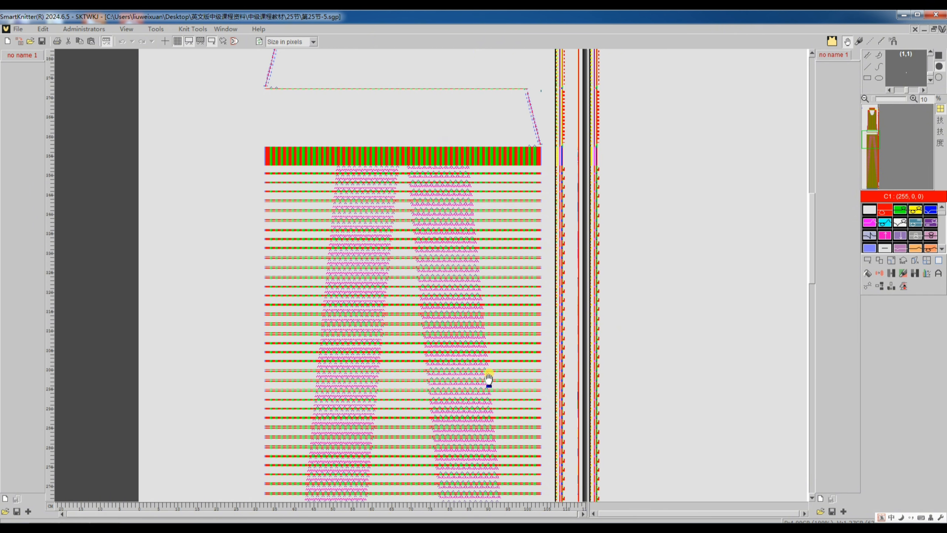
{"action": "scroll", "coordinate": [488, 378], "scroll_direction": "up", "scroll_amount": 2}
{"action": "scroll", "coordinate": [462, 378], "scroll_direction": "down", "scroll_amount": 8}
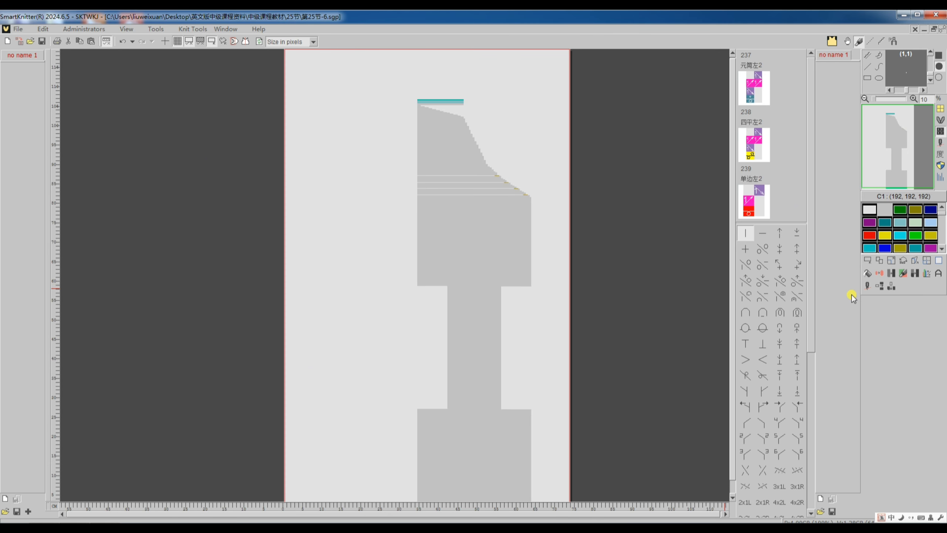
Step: Translate the 第25节-6 pattern with Nrw only on carriage side and bring up the code of its narrowed right edge
{"action": "left_click", "coordinate": [868, 286]}
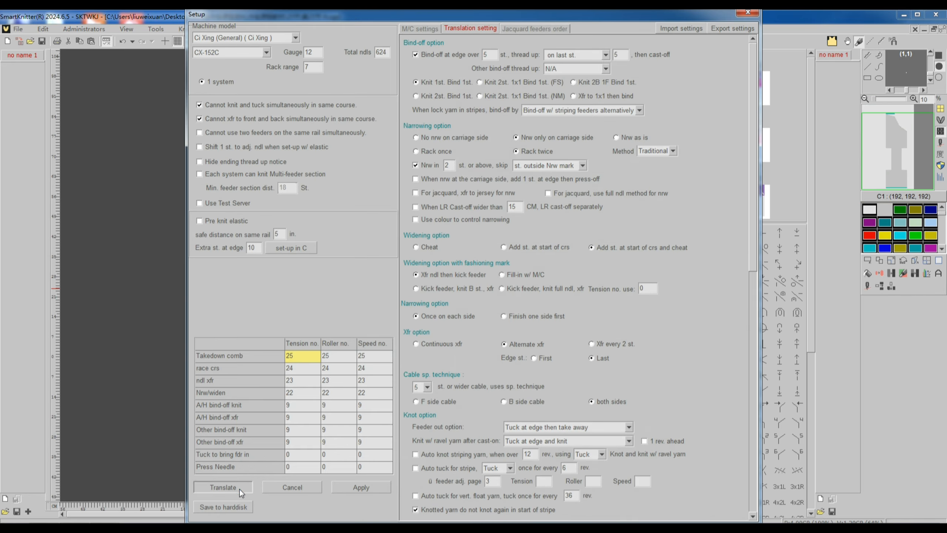
{"action": "left_click", "coordinate": [240, 490]}
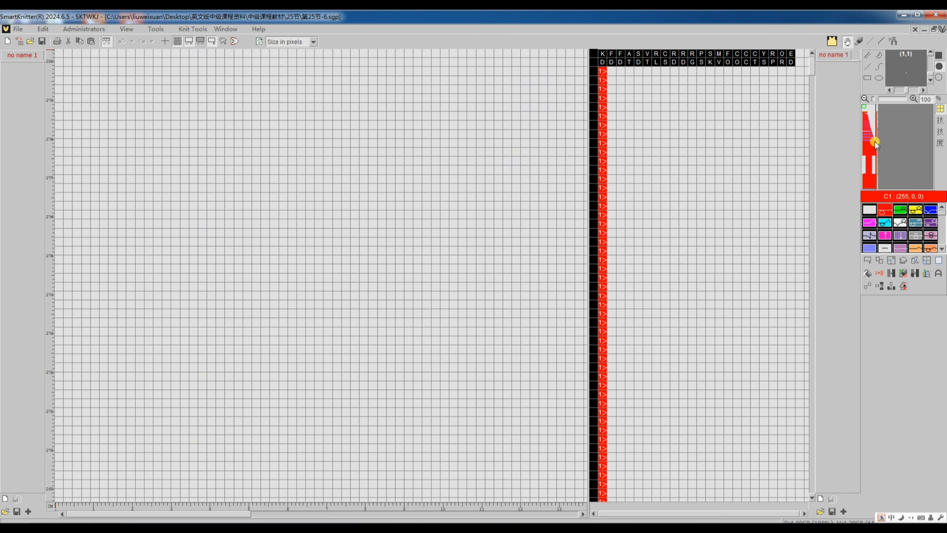
{"action": "left_click", "coordinate": [875, 141]}
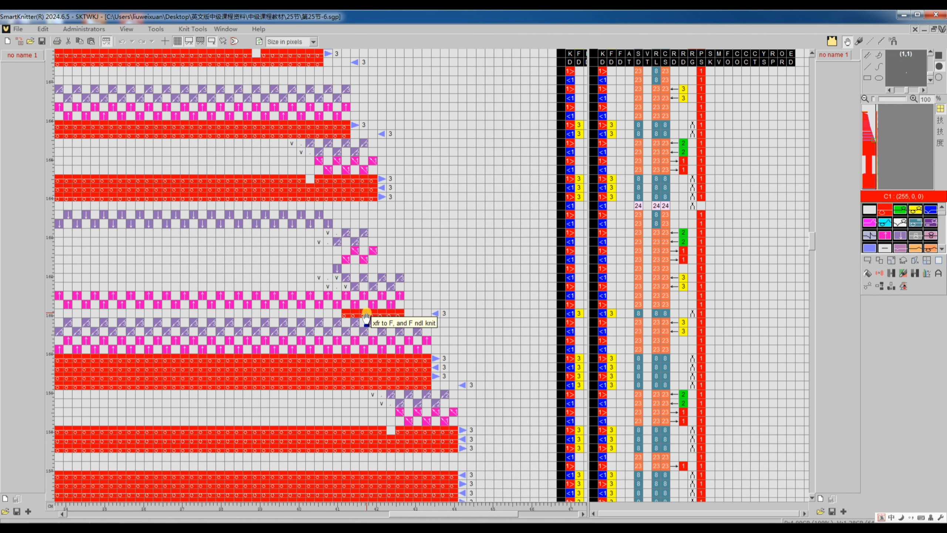
Step: Return to the 第25节-6 pattern, change its narrowing to Nrw as is, retranslate it, and inspect the same right-edge code
{"action": "key", "text": "ctrl+Tab"}
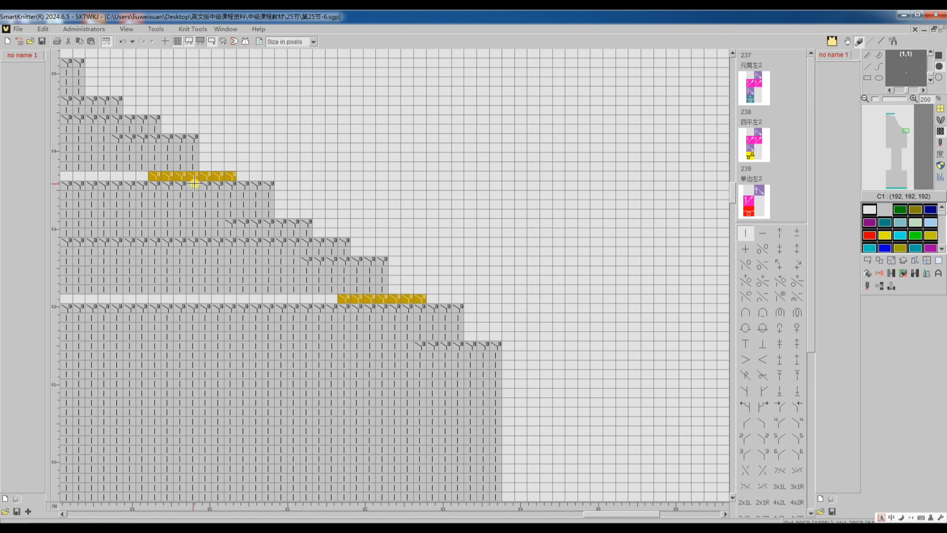
{"action": "left_click", "coordinate": [864, 286]}
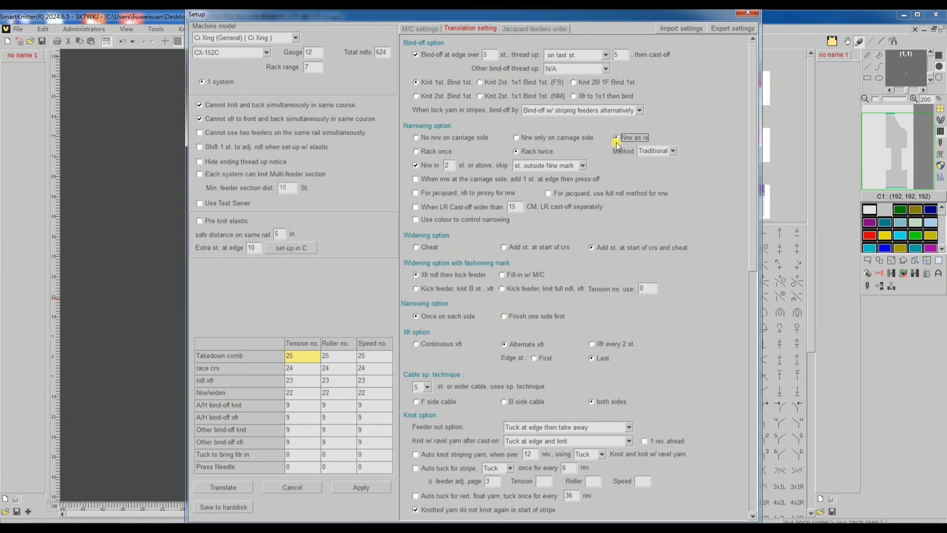
{"action": "left_click", "coordinate": [243, 488]}
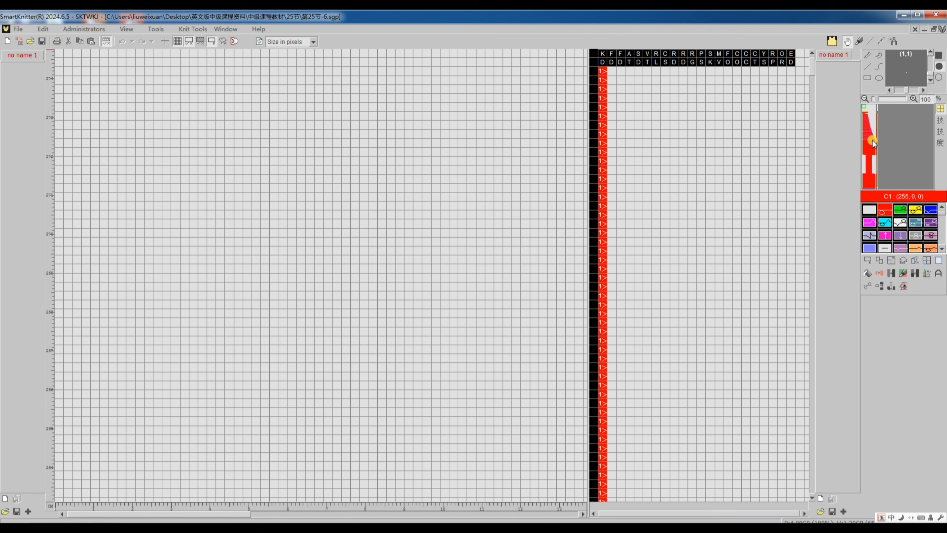
{"action": "left_click", "coordinate": [875, 138]}
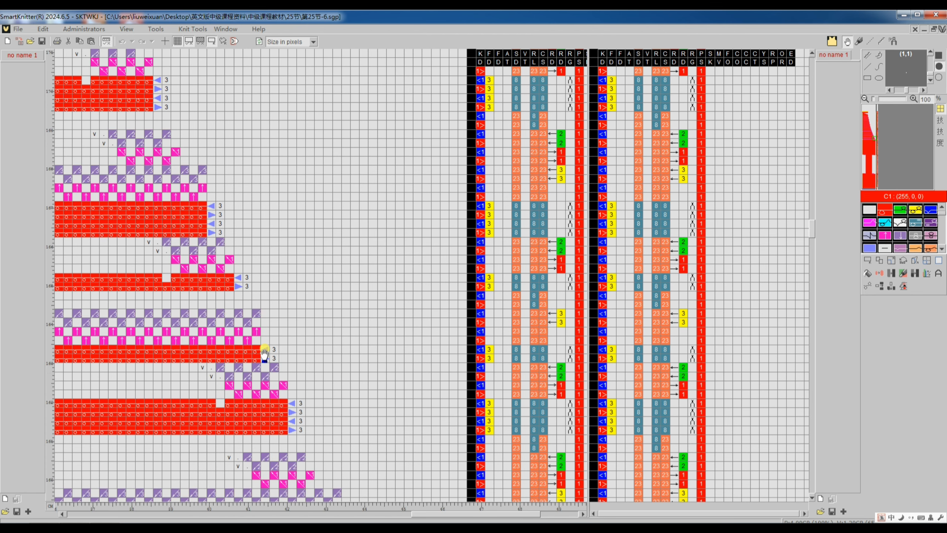
{"action": "scroll", "coordinate": [265, 353], "scroll_direction": "down", "scroll_amount": 5}
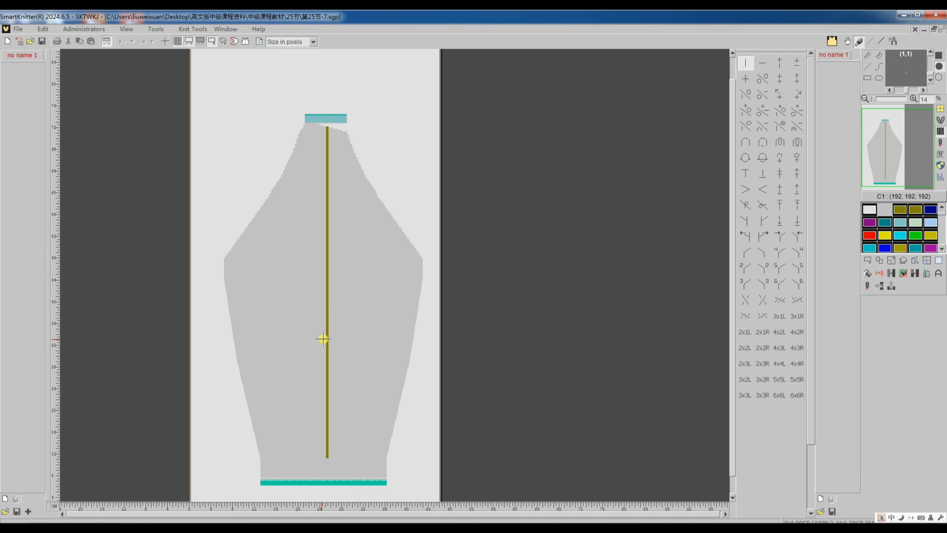
Step: Inspect the centre strip of the 第25节-7 pattern in both the yarn colour and stitch layers
{"action": "scroll", "coordinate": [324, 339], "scroll_direction": "up", "scroll_amount": 4}
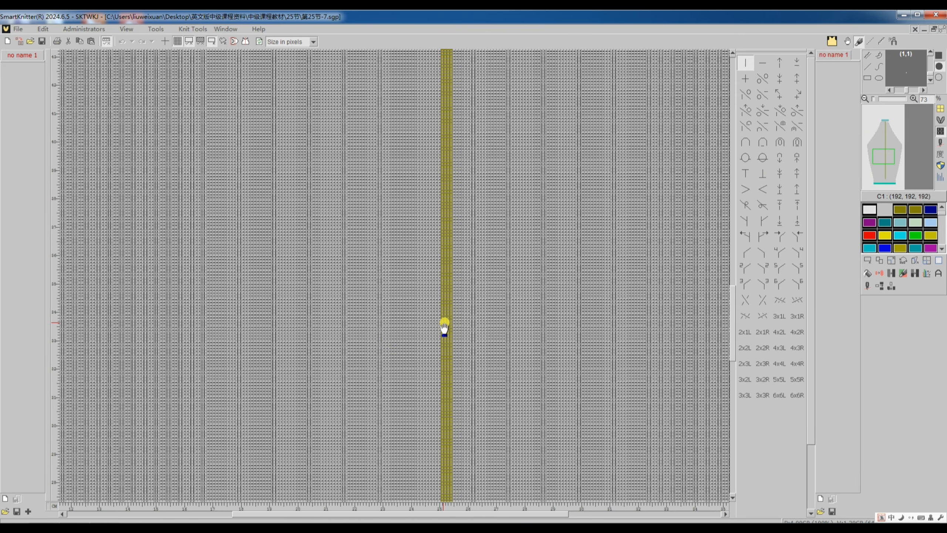
{"action": "scroll", "coordinate": [445, 324], "scroll_direction": "up", "scroll_amount": 1}
{"action": "left_click", "coordinate": [933, 145]}
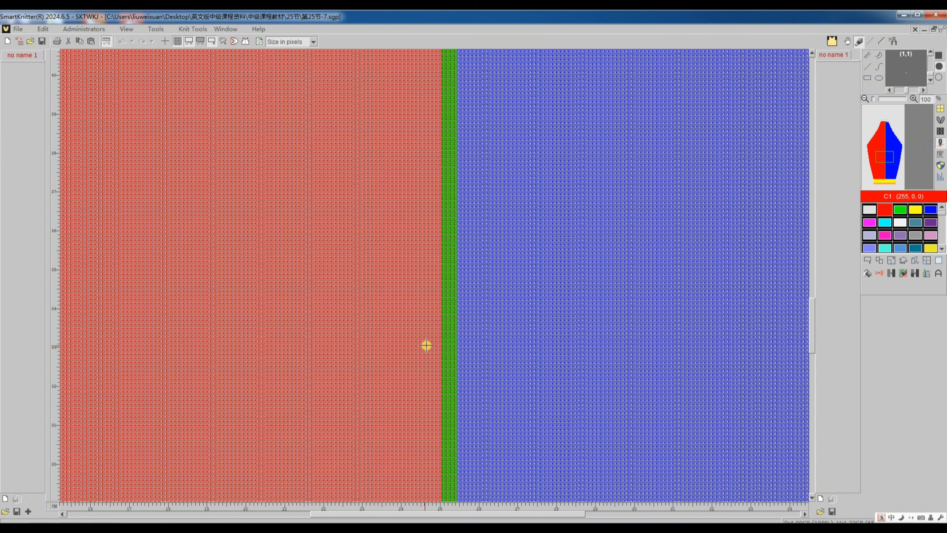
{"action": "left_click", "coordinate": [940, 136]}
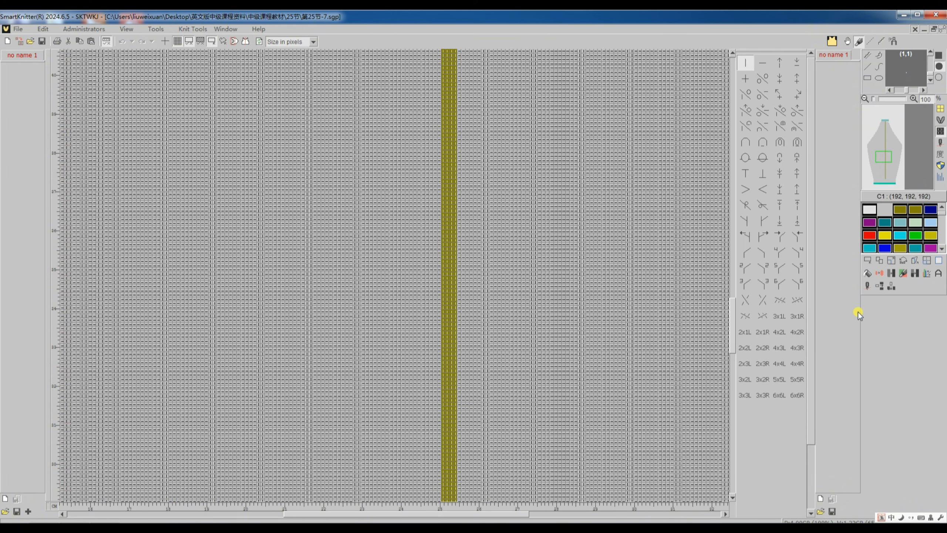
Step: Translate the 第25节-7 pattern to machine code with its existing settings and dismiss the feeder collision warning
{"action": "left_click", "coordinate": [866, 287]}
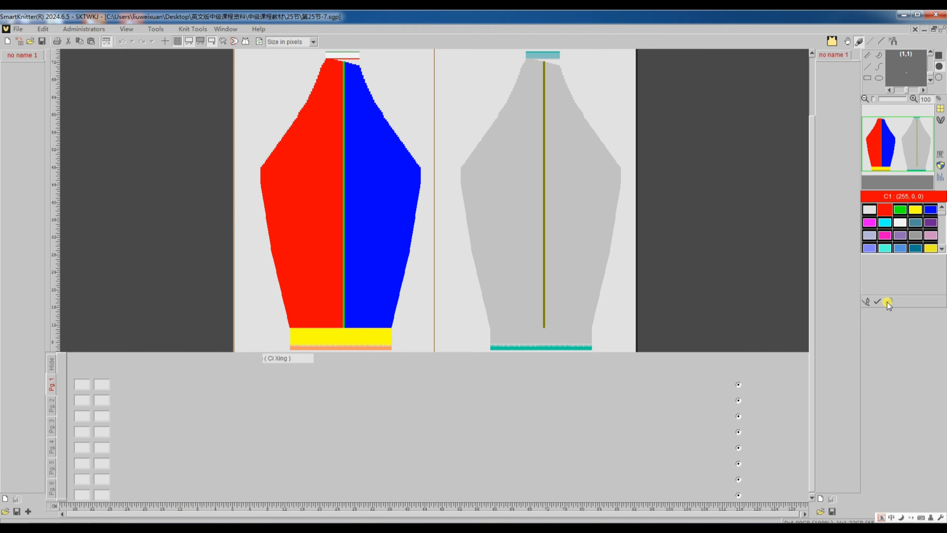
{"action": "left_click", "coordinate": [888, 302]}
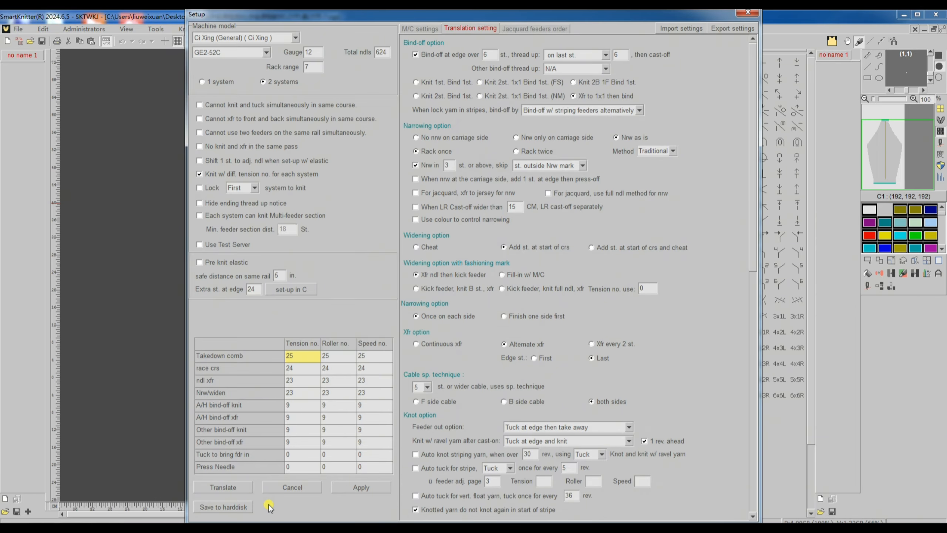
{"action": "left_click", "coordinate": [227, 486]}
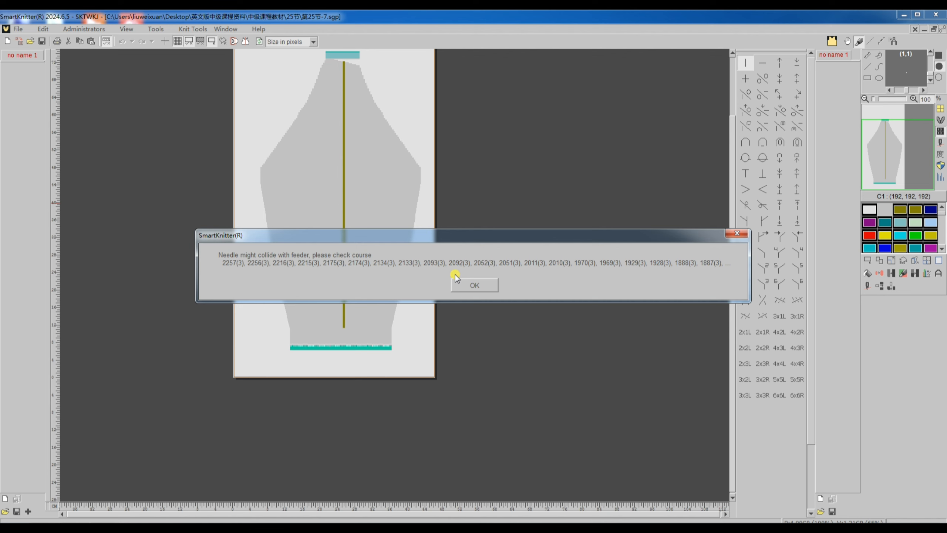
{"action": "left_click", "coordinate": [474, 285]}
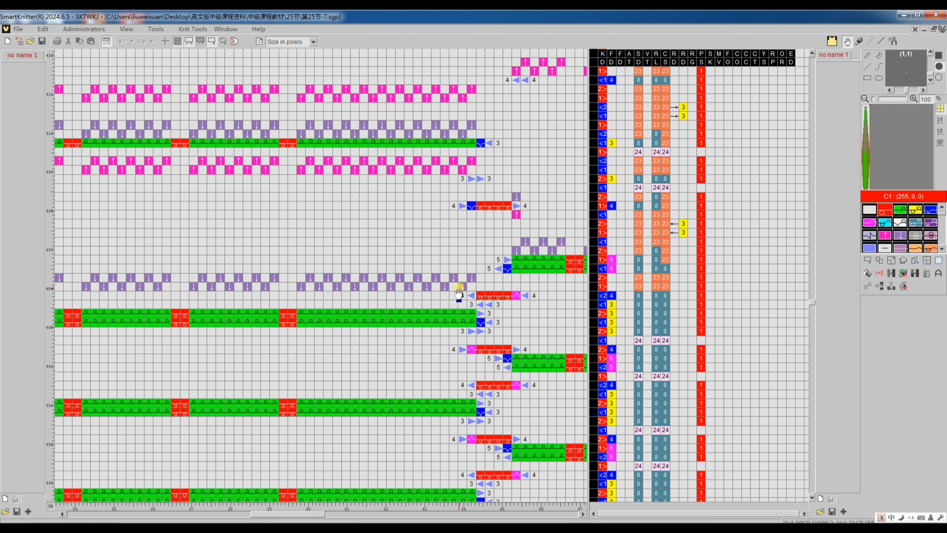
Step: Return to the 第25节-7 pattern, change its narrowing from Rack once to Rack twice, and translate it again
{"action": "key", "text": "Tab"}
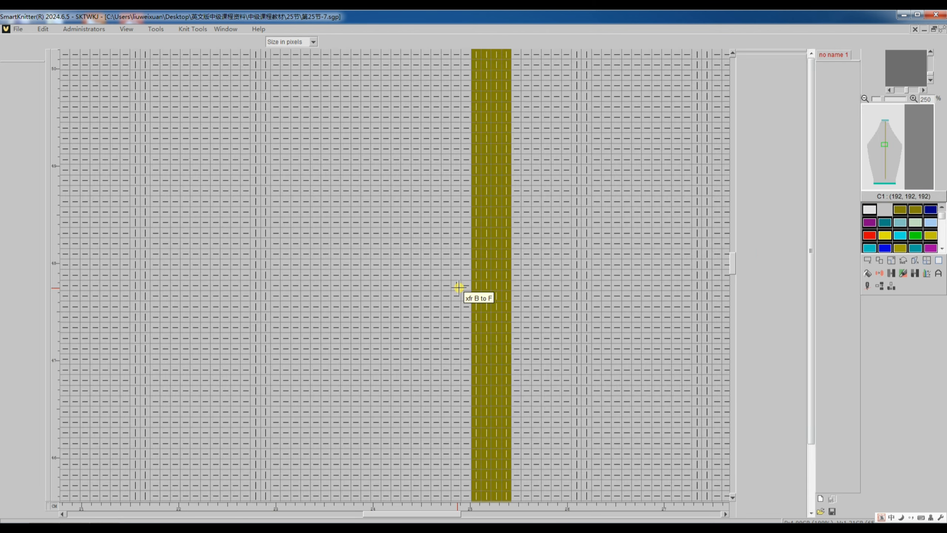
{"action": "scroll", "coordinate": [458, 287], "scroll_direction": "down", "scroll_amount": 6}
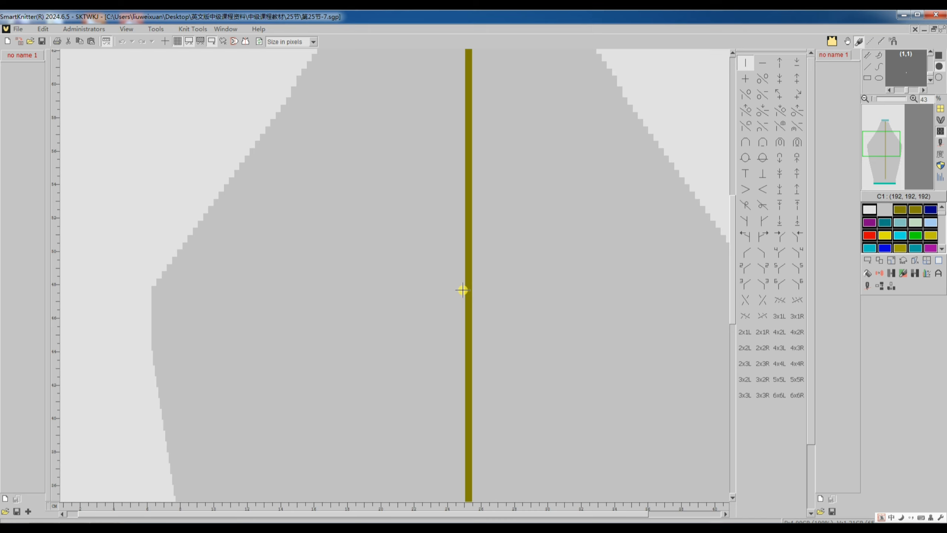
{"action": "scroll", "coordinate": [463, 290], "scroll_direction": "down", "scroll_amount": 1}
{"action": "left_click", "coordinate": [866, 286]}
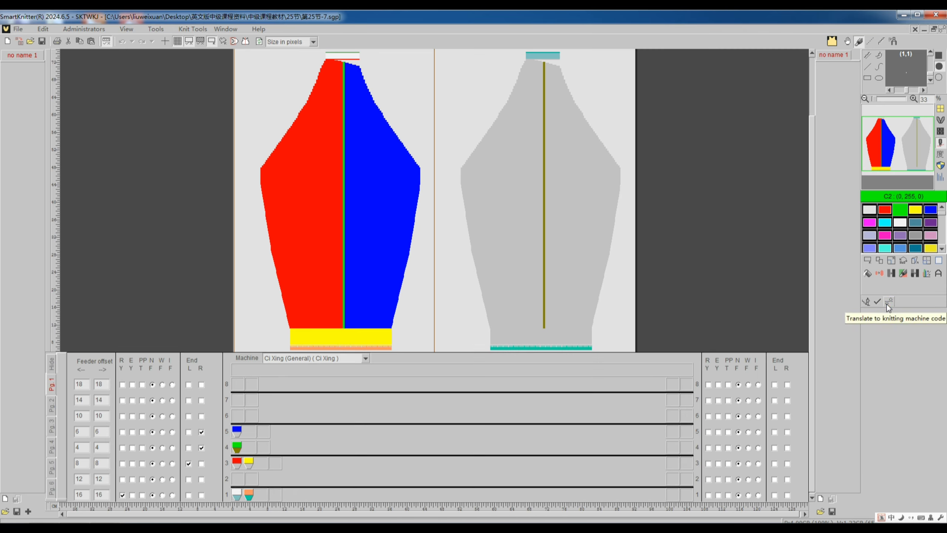
{"action": "left_click", "coordinate": [888, 303]}
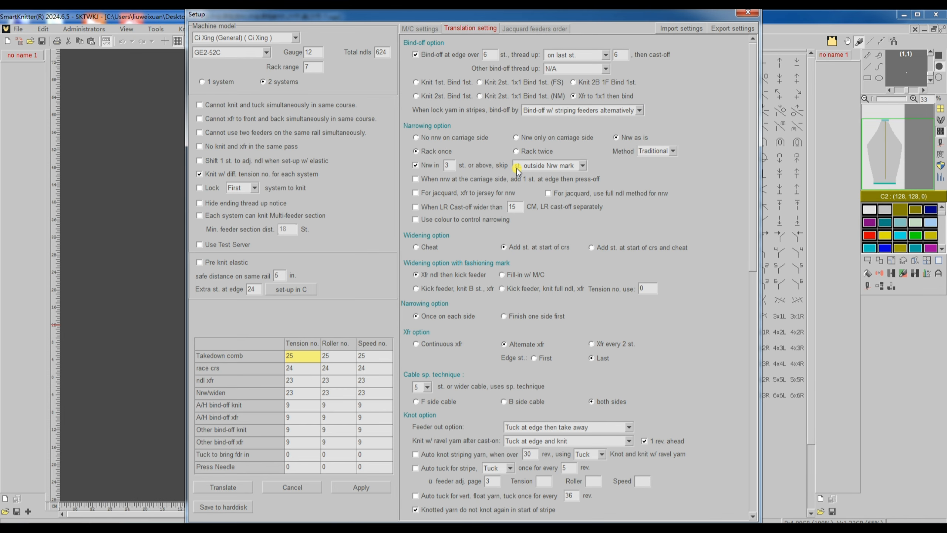
{"action": "left_click", "coordinate": [518, 153]}
{"action": "left_click", "coordinate": [233, 487]}
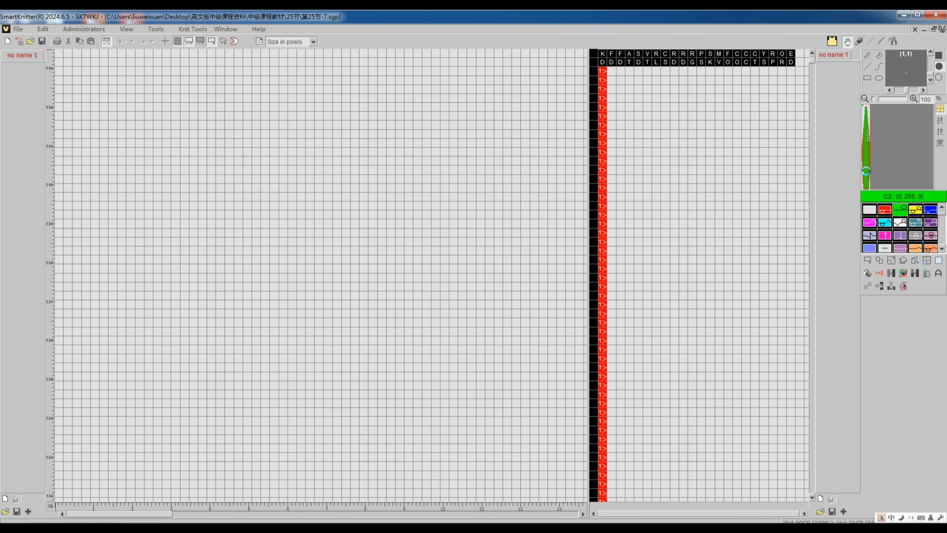
Step: Examine the retranslated 第25节-7 code around the centre strip, where the left and right sections meet
{"action": "scroll", "coordinate": [388, 331], "scroll_direction": "down", "scroll_amount": 5}
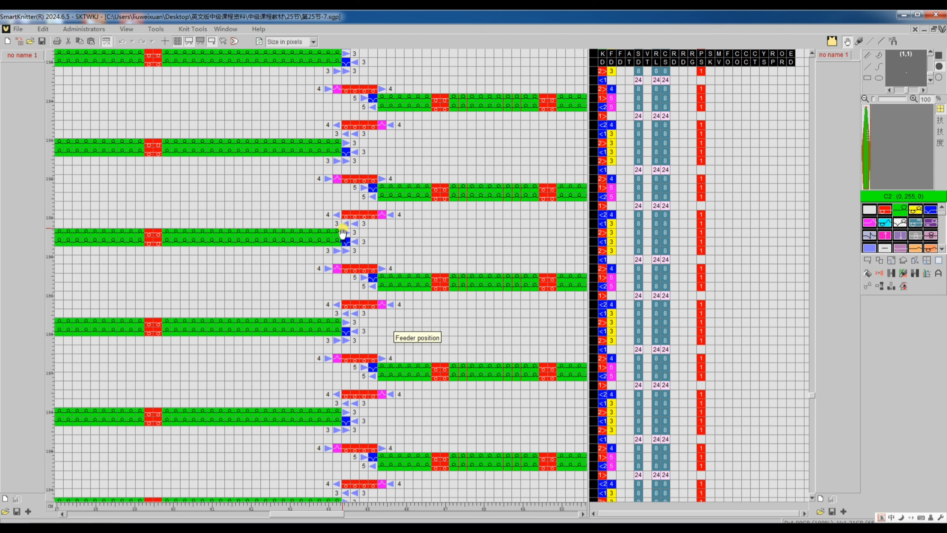
{"action": "scroll", "coordinate": [354, 223], "scroll_direction": "up", "scroll_amount": 5}
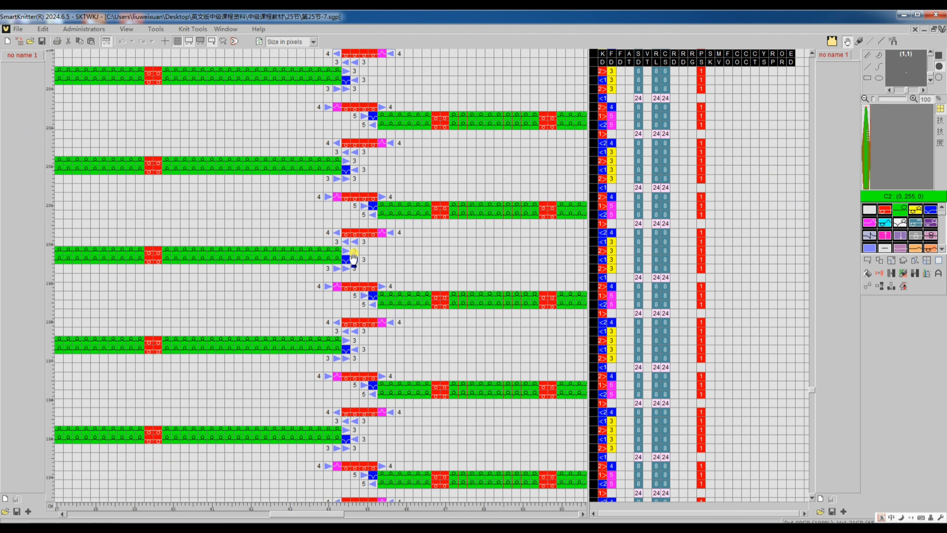
{"action": "scroll", "coordinate": [353, 258], "scroll_direction": "down", "scroll_amount": 2}
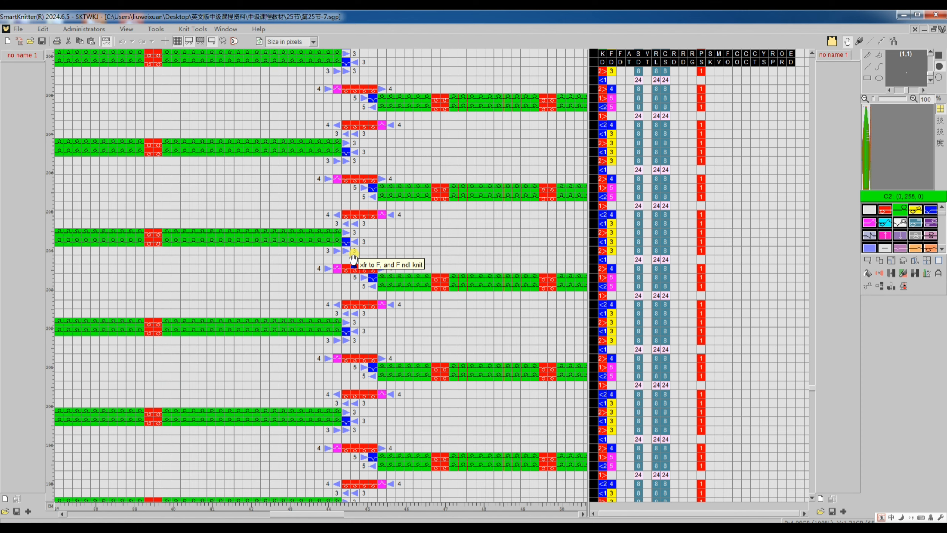